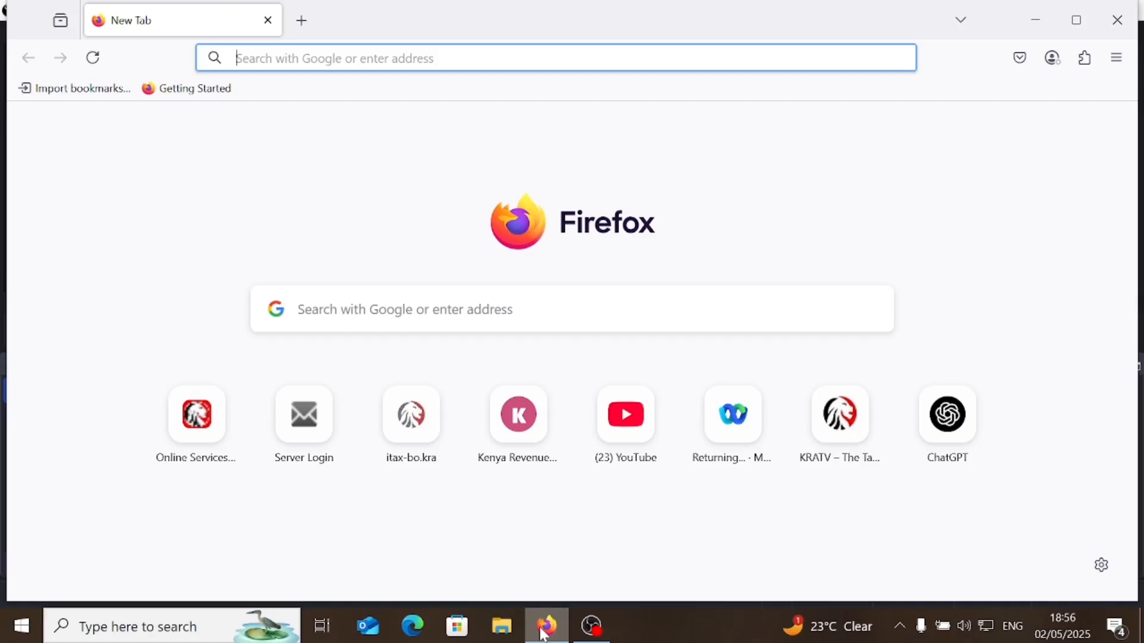
- Search the web for ITAX and open the iTax - KRA portal result
text(ITAX)
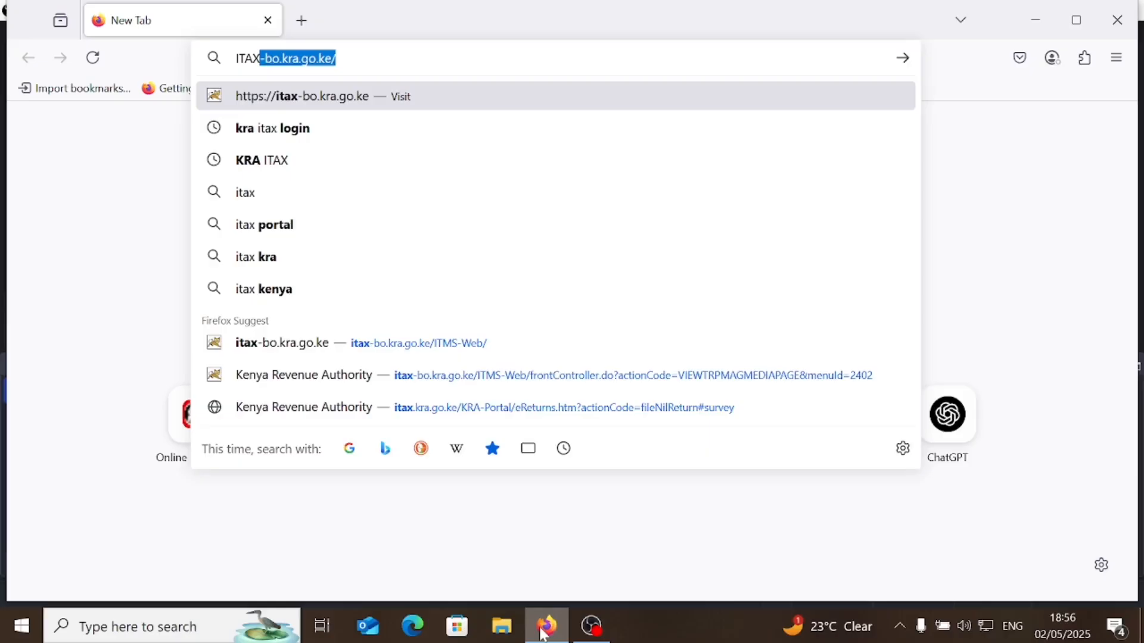
key(BackSpace)
key(Return)
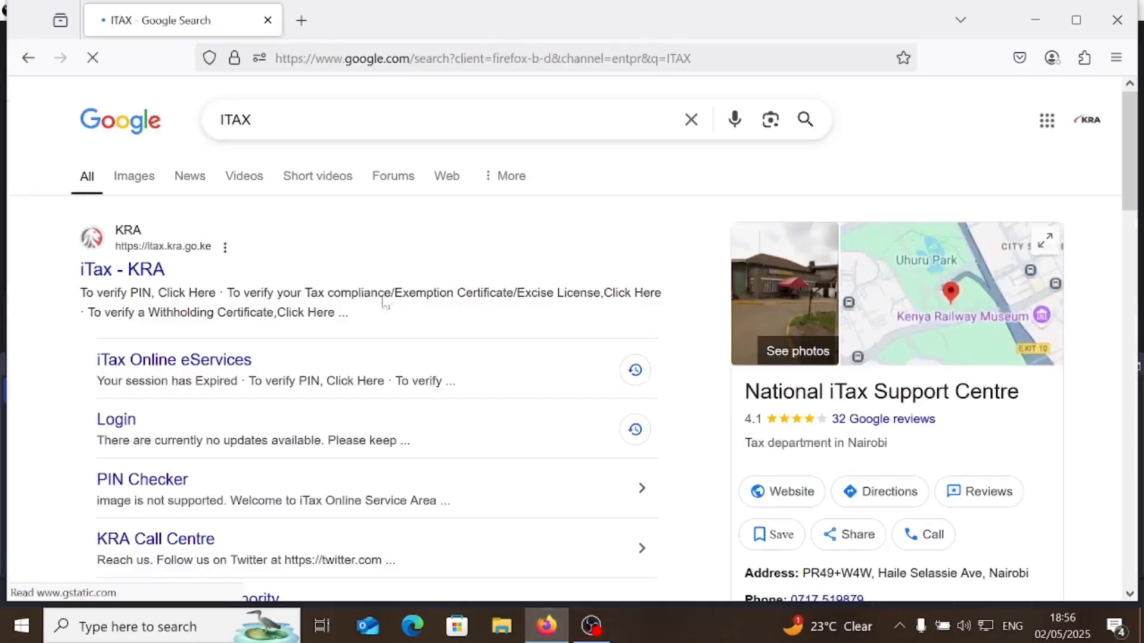
click(119, 269)
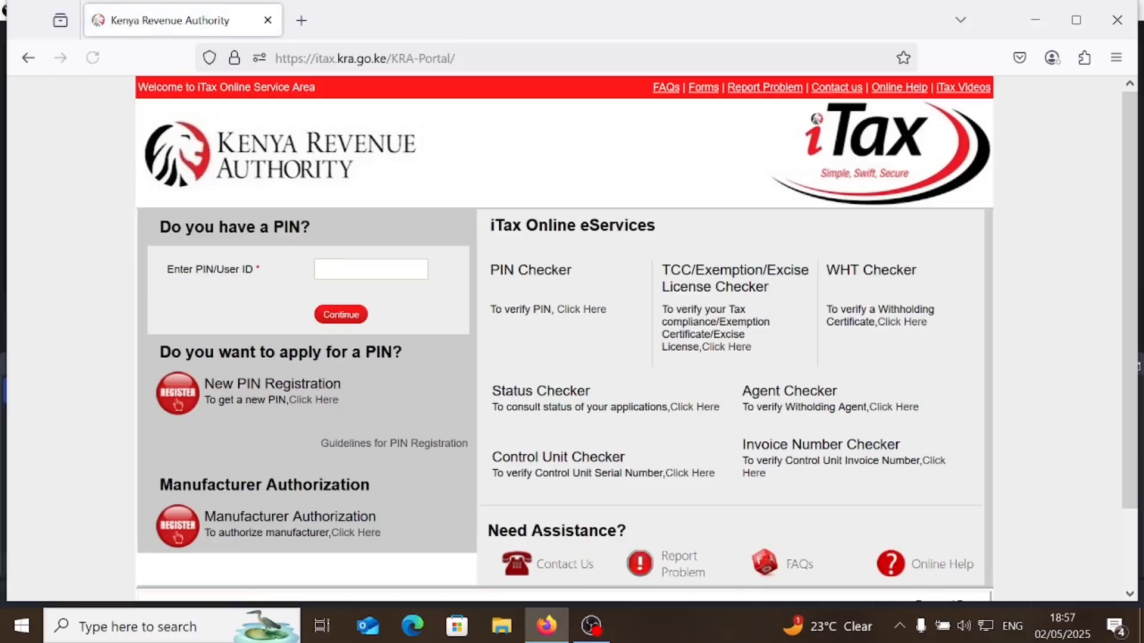
- Log in with the taxpayer PIN, the account password and security stamp answer 36
key(ctrl+v)
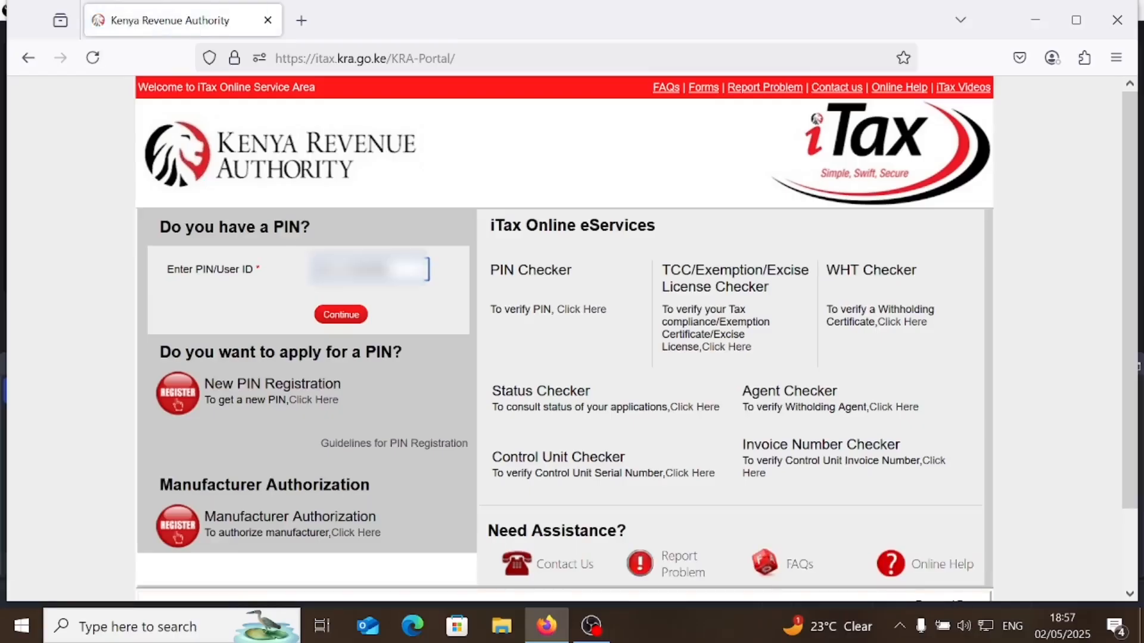
click(343, 315)
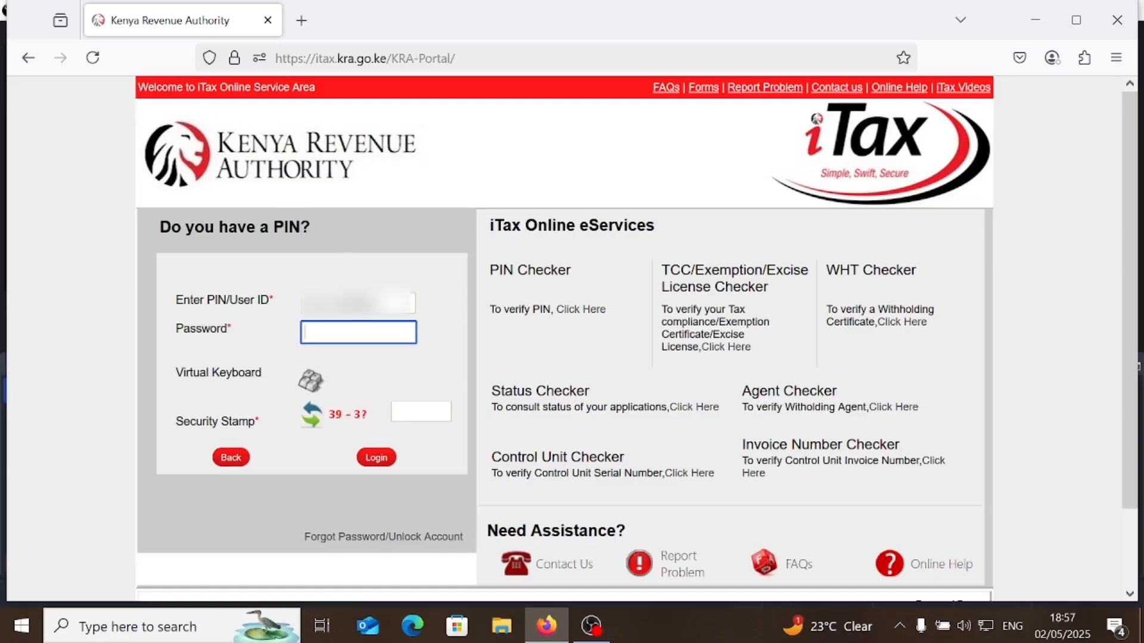
text(••••••••)
click(421, 412)
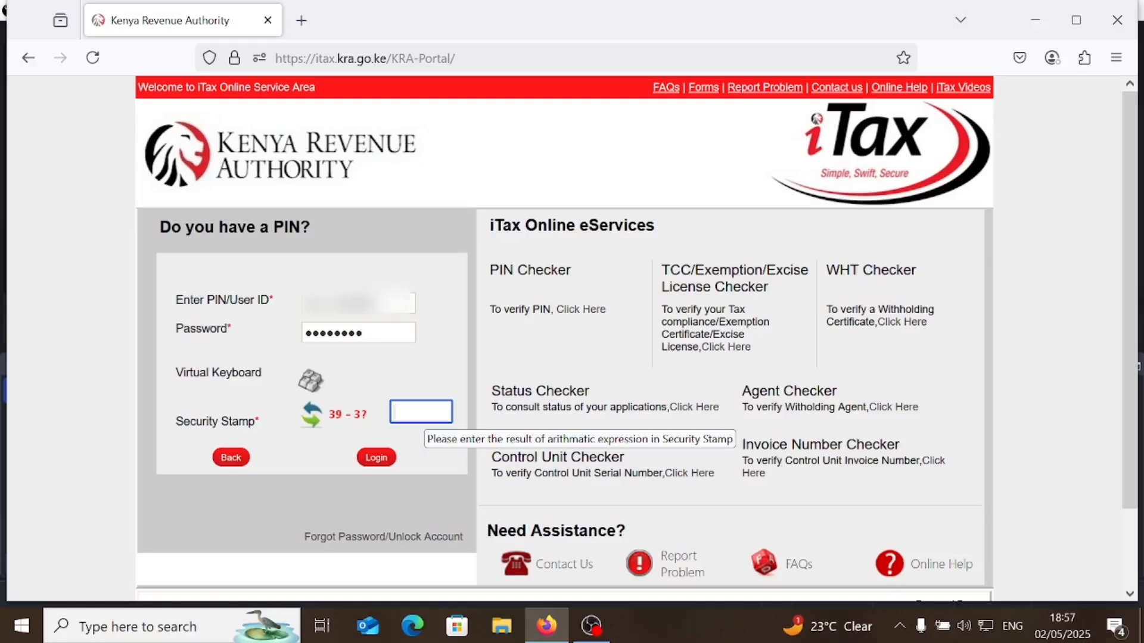
text(36)
click(376, 458)
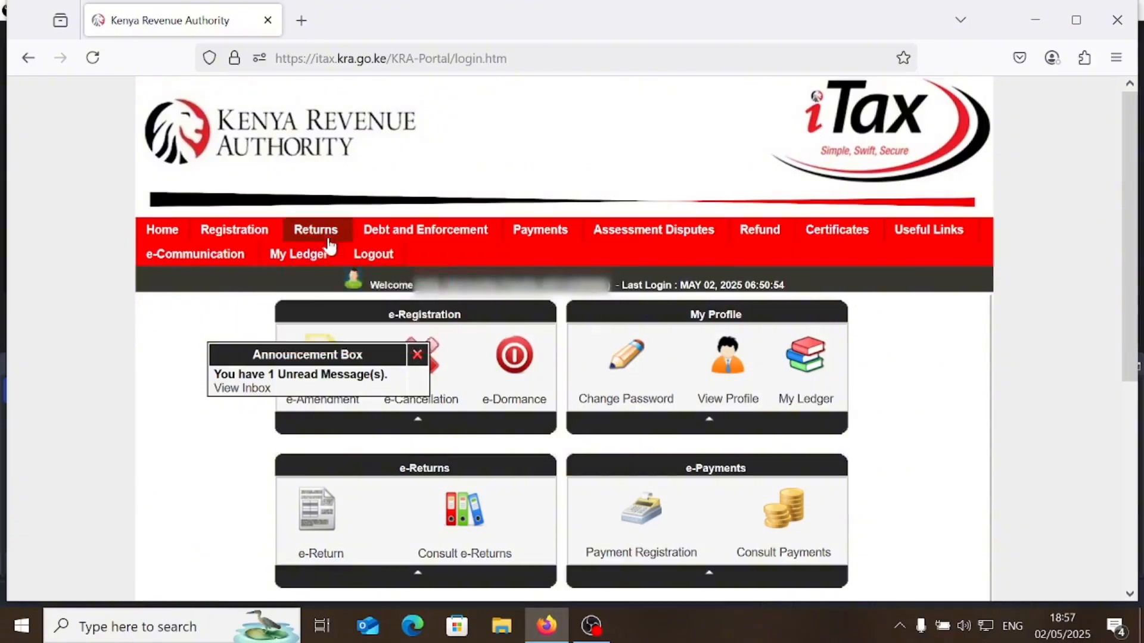
- Start a new return under File Return with the Income Tax - Resident Individual obligation
mouse_move(329, 238)
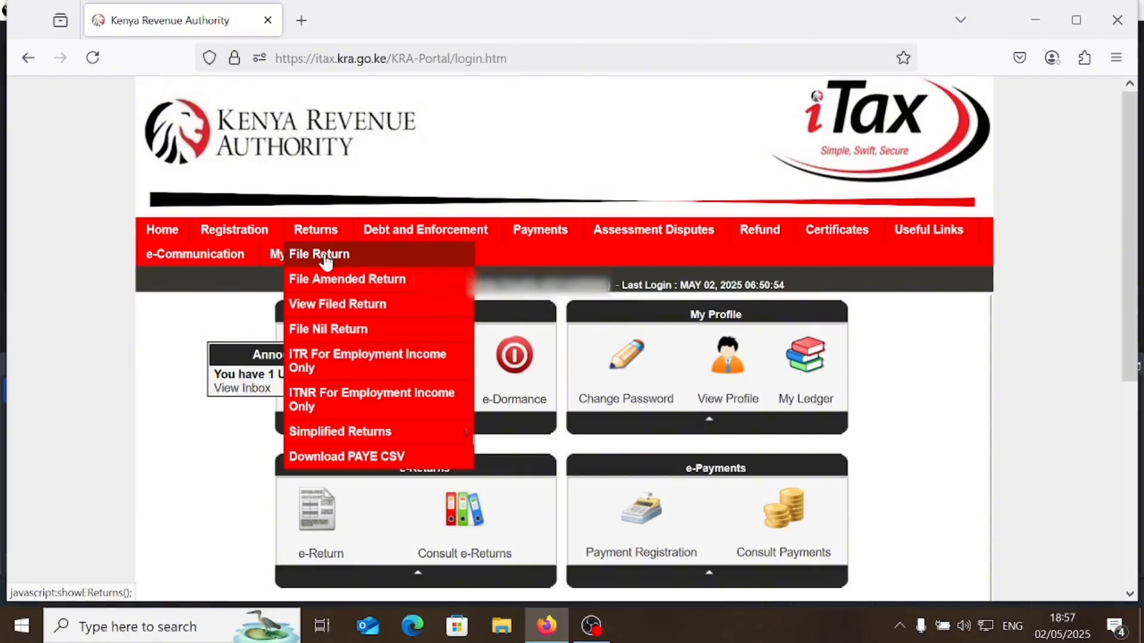
click(325, 256)
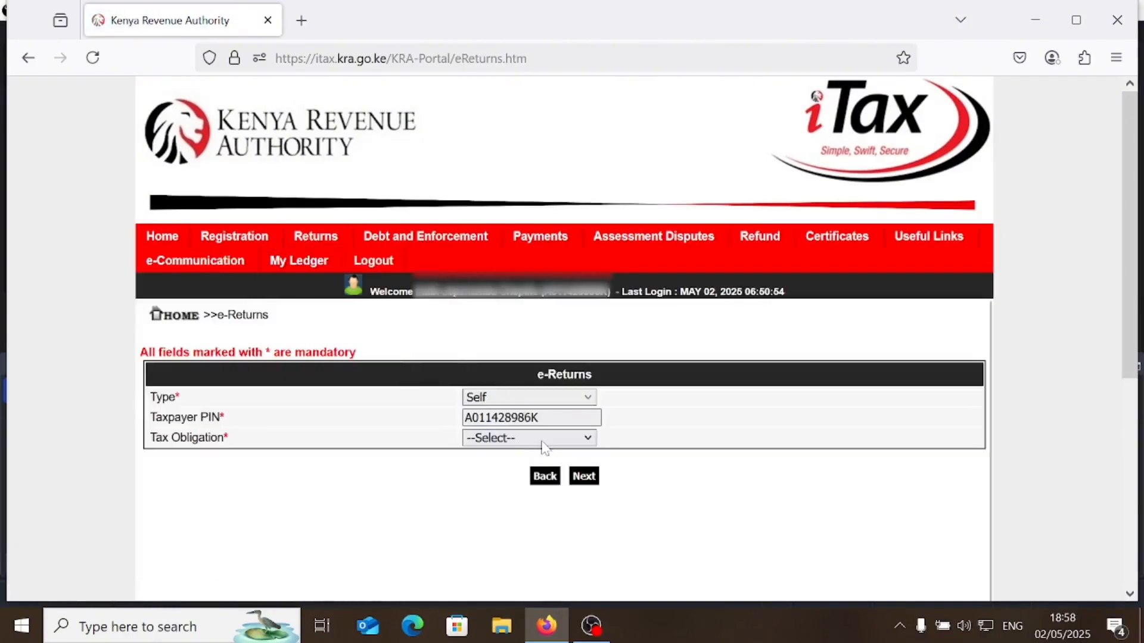
click(542, 439)
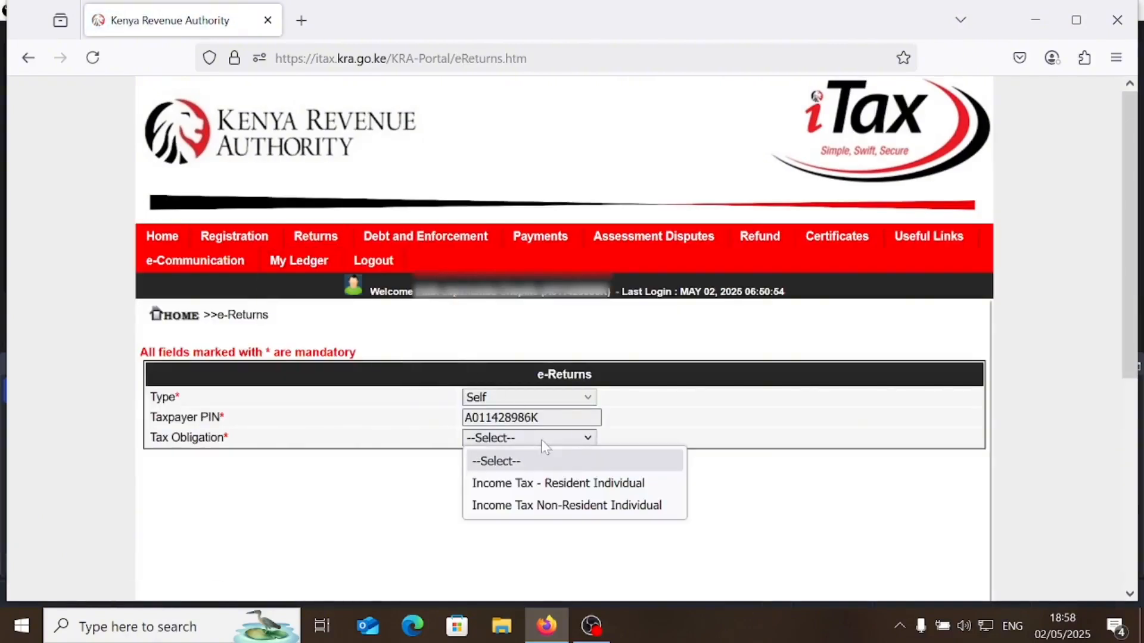
click(551, 485)
- Download the Excel version of the Resident Individual return form and open the zip
click(582, 475)
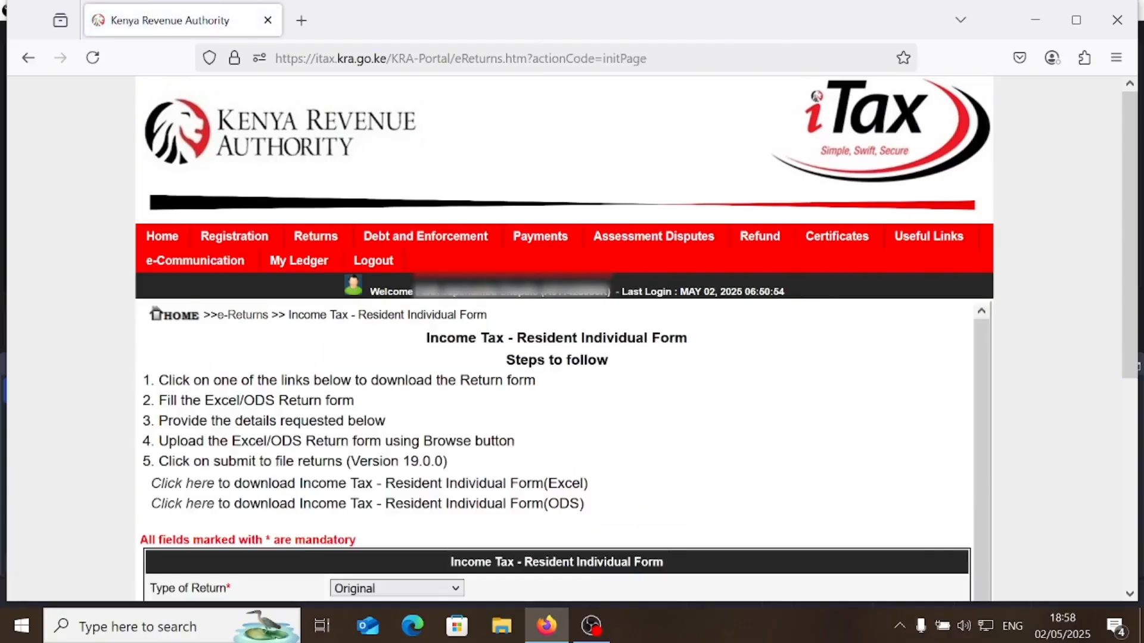
click(192, 486)
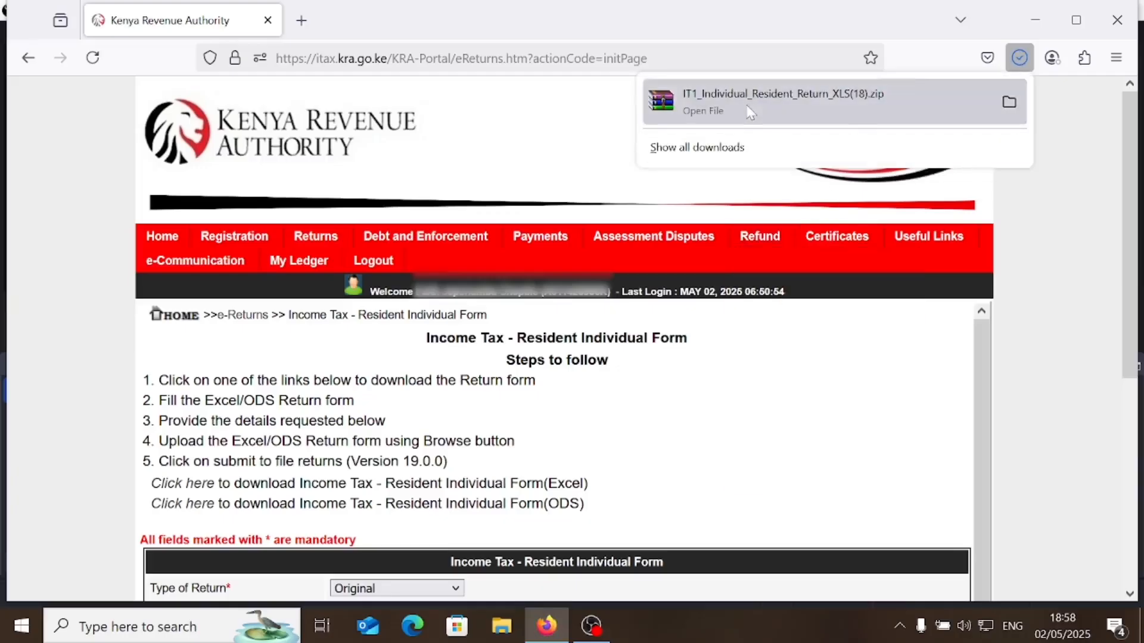
click(750, 112)
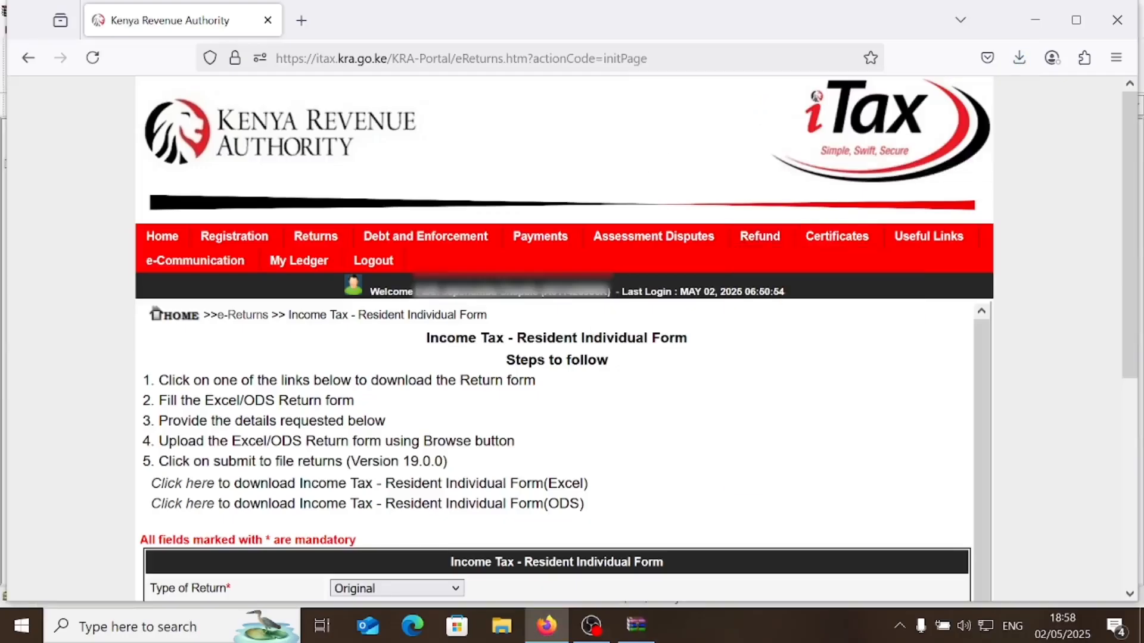
- Dismiss the WinRAR licence reminder and open the IT1 return workbook from the archive
click(638, 630)
click(717, 235)
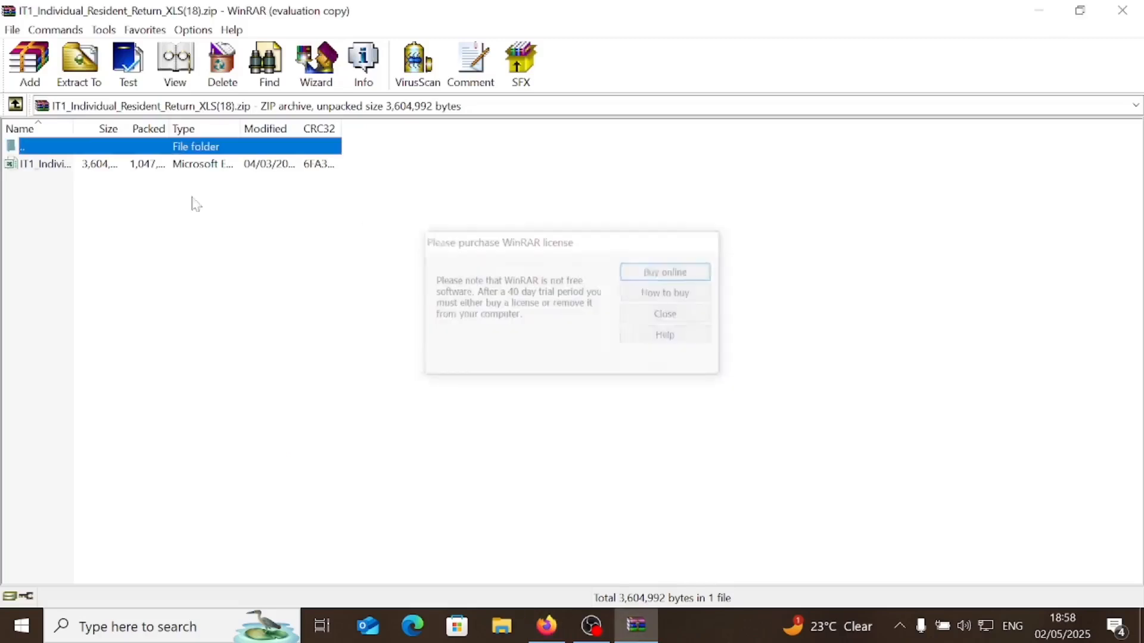
double_click(100, 166)
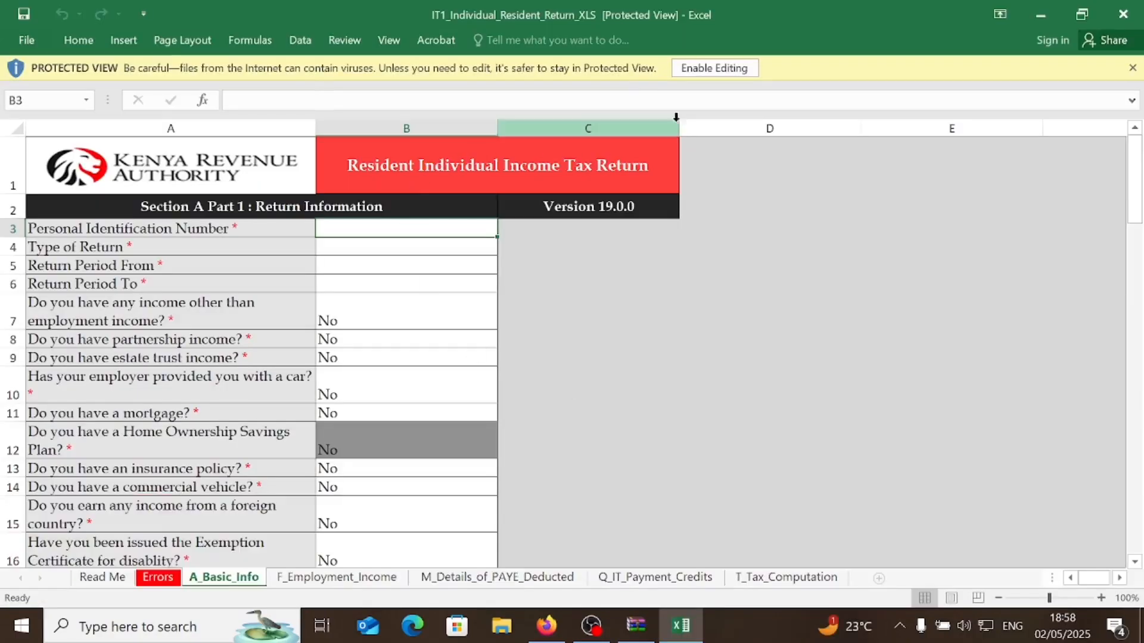
- Enable editing and macros in the workbook and dismiss the cut-and-paste warning
click(722, 70)
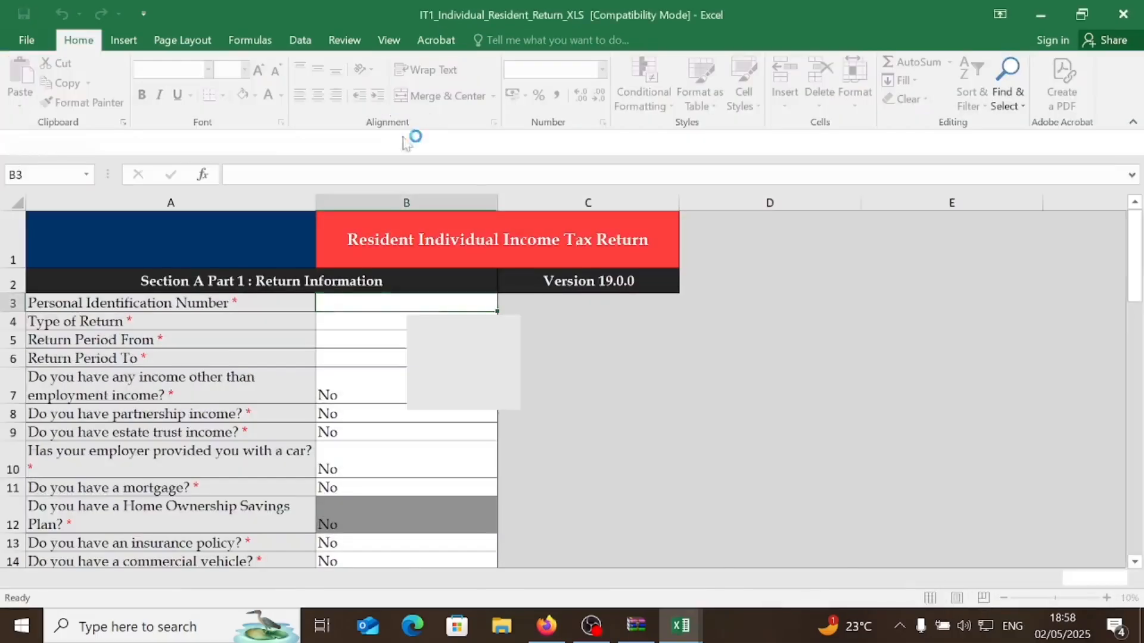
click(329, 141)
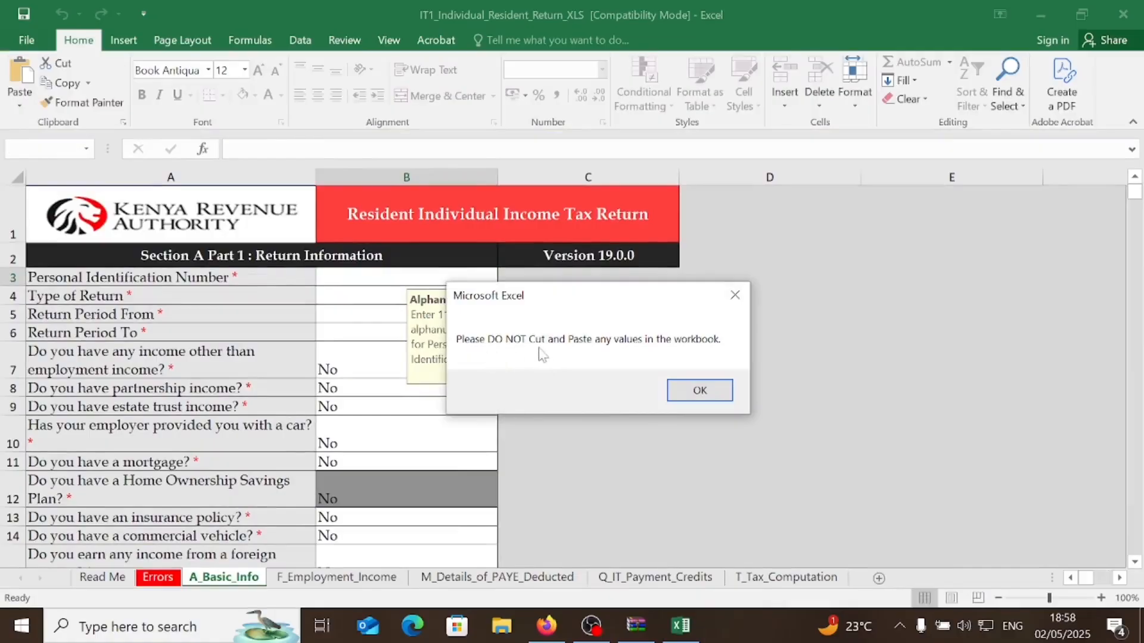
click(698, 392)
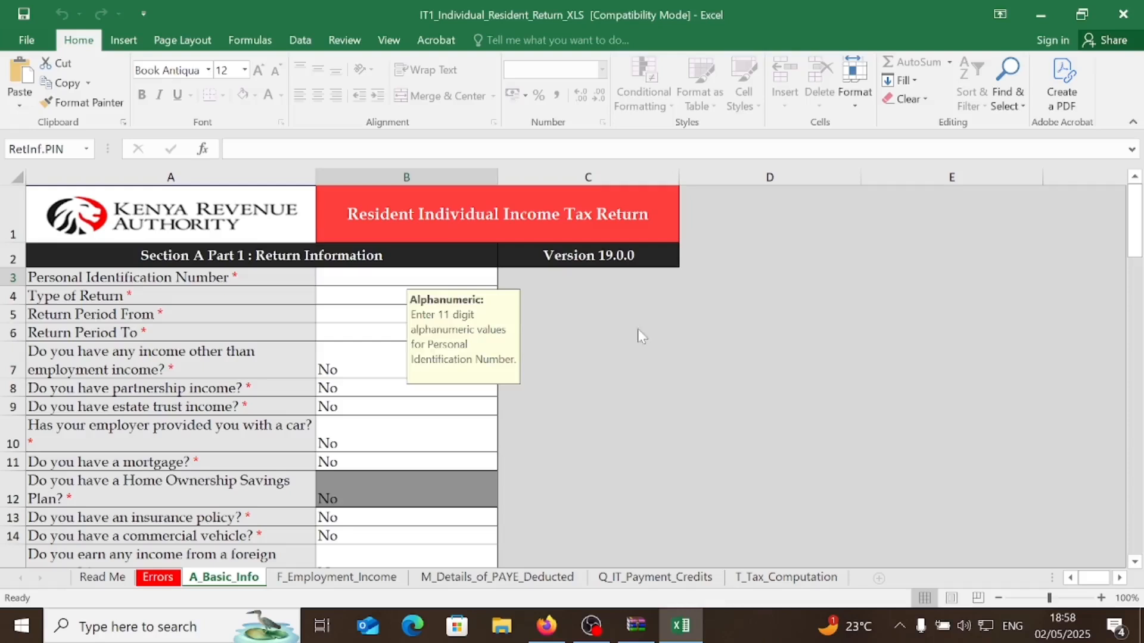
- Paste the taxpayer PIN into B3 and set the return type to Original
click(422, 277)
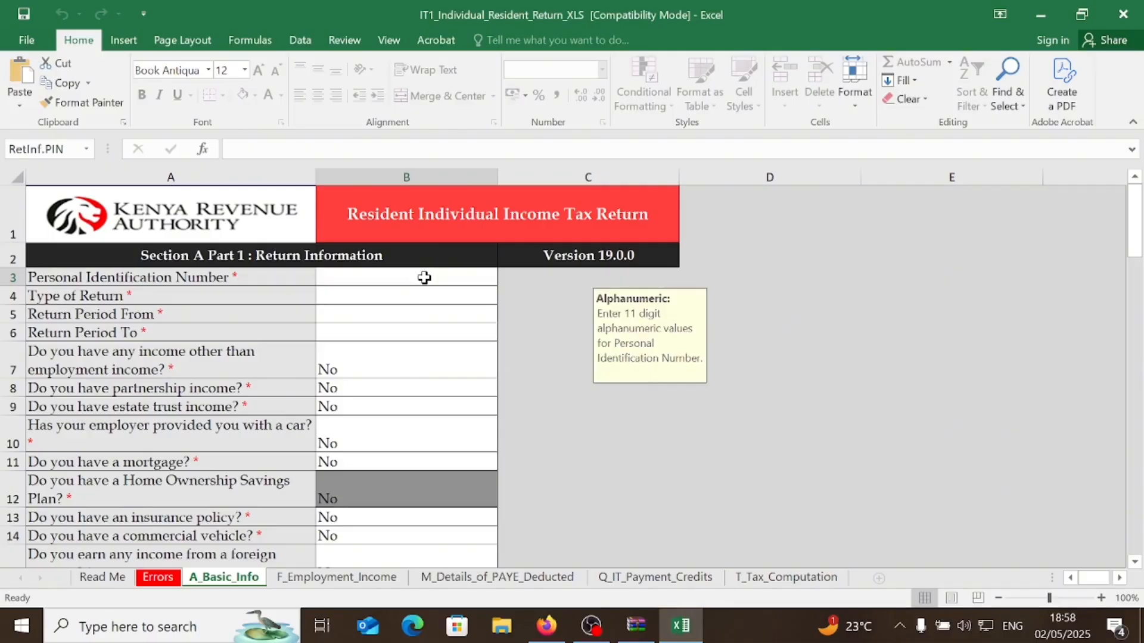
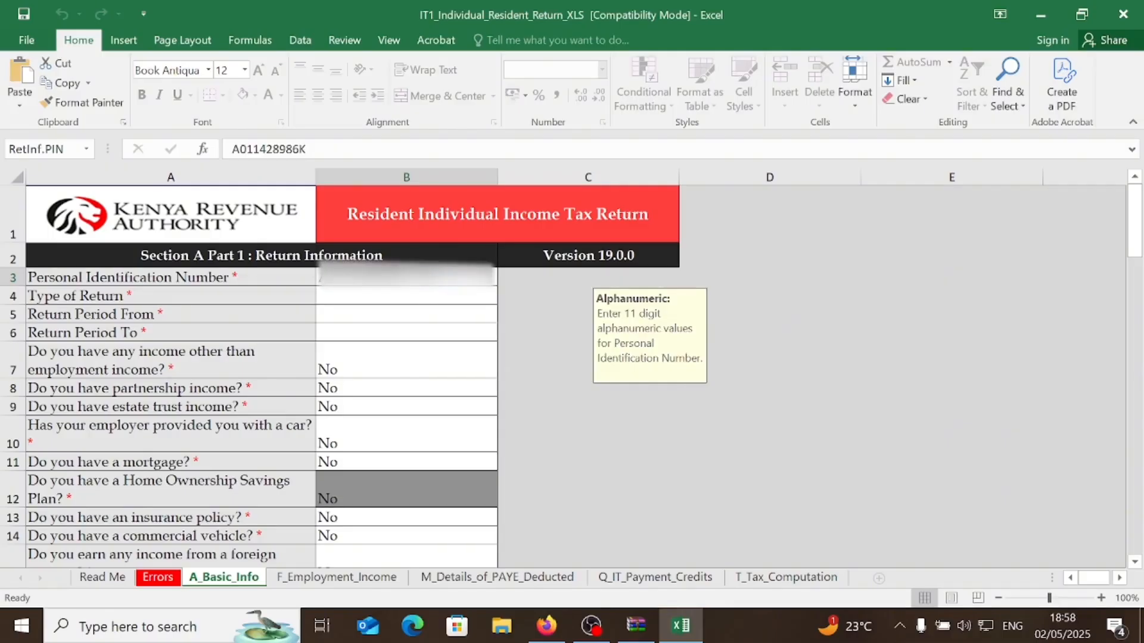
click(435, 305)
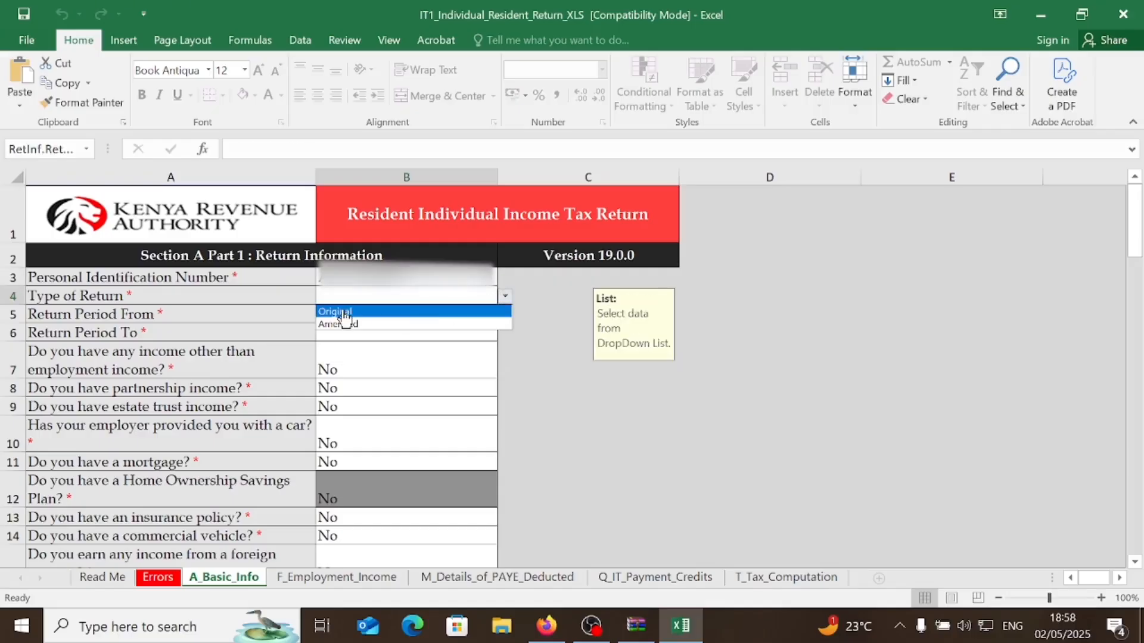
click(343, 312)
click(340, 317)
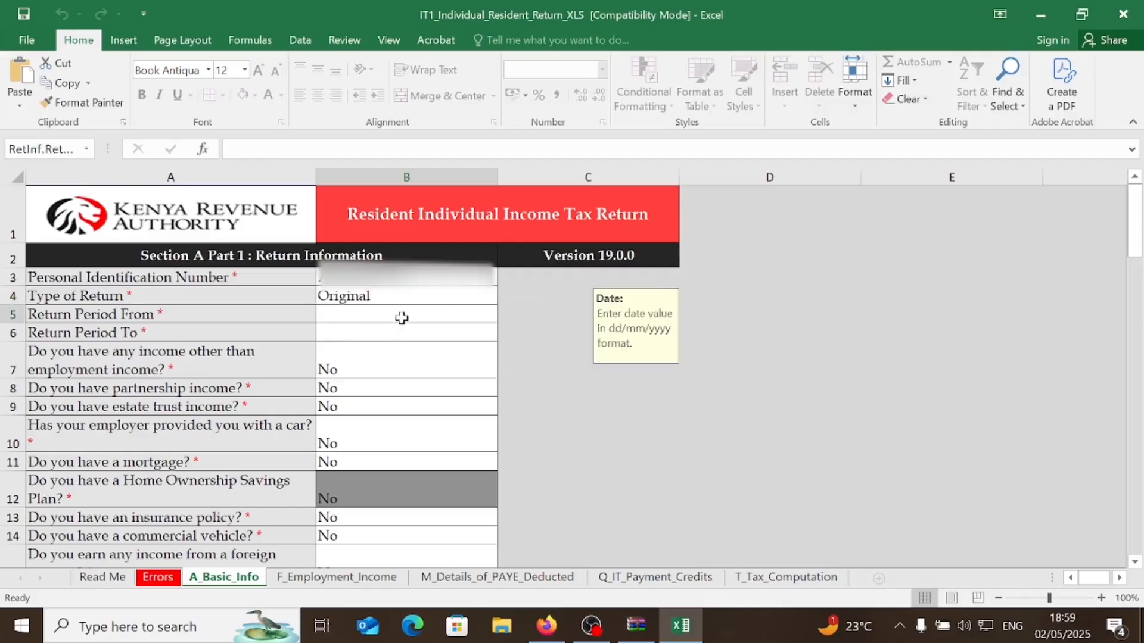
- Enter the return period from 01/01/2024 to 31/12/2024
text(0)
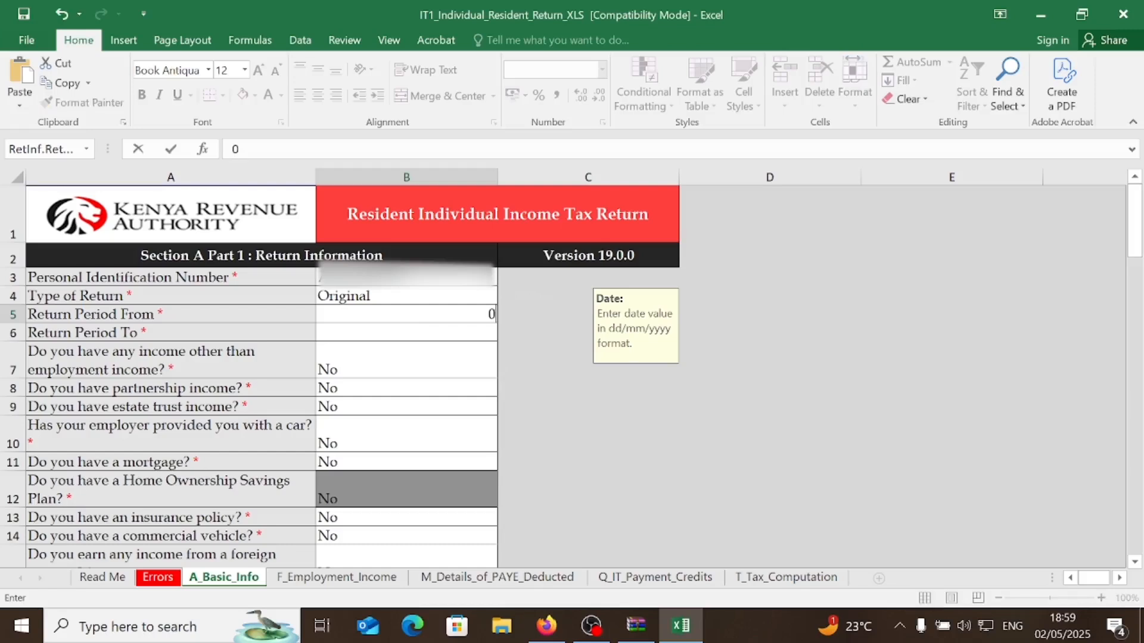
text(1/01/2024)
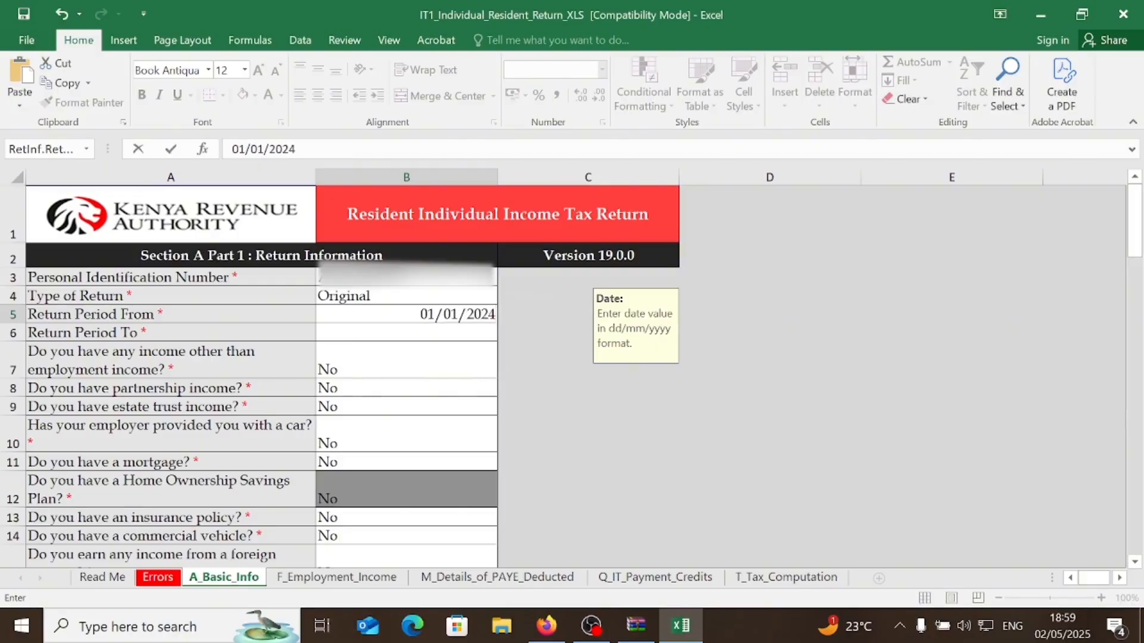
click(401, 332)
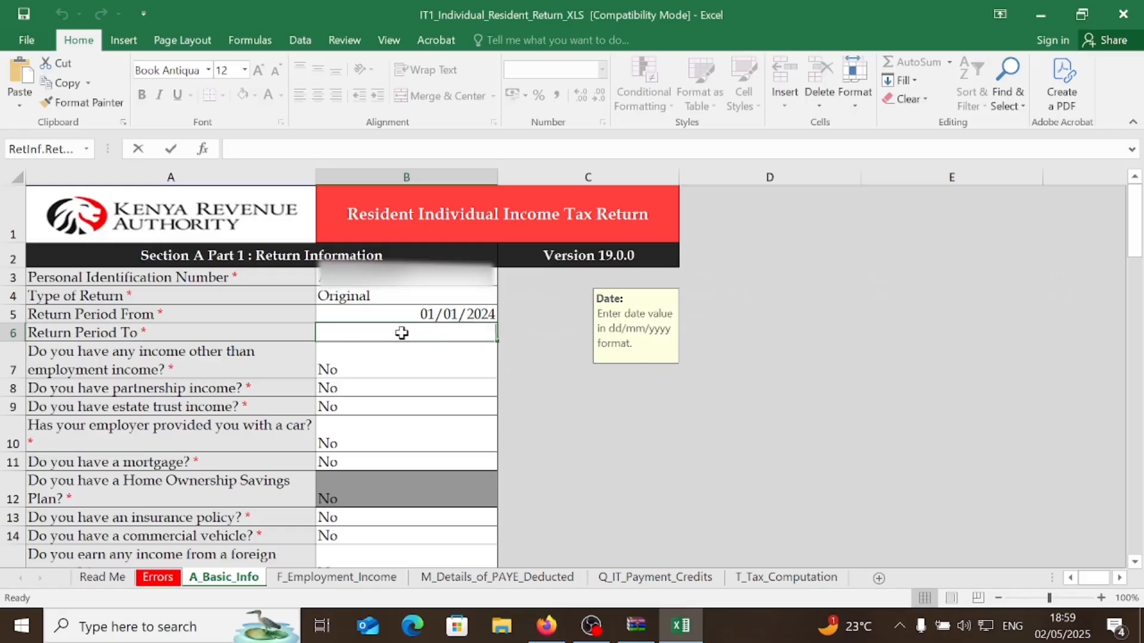
text(31/12)
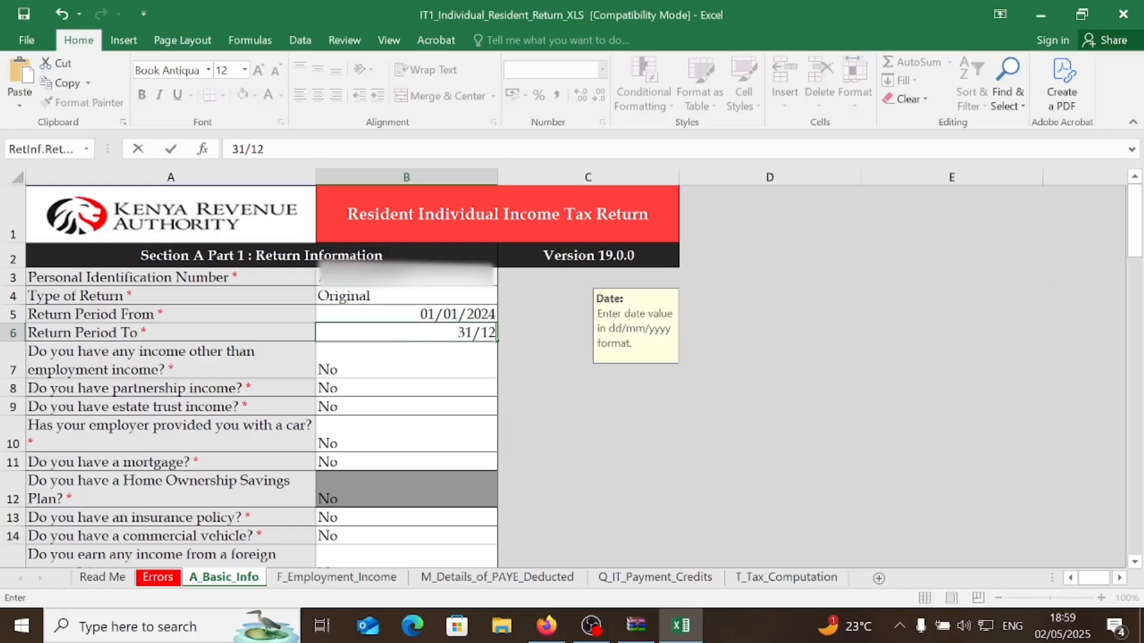
text(/2024)
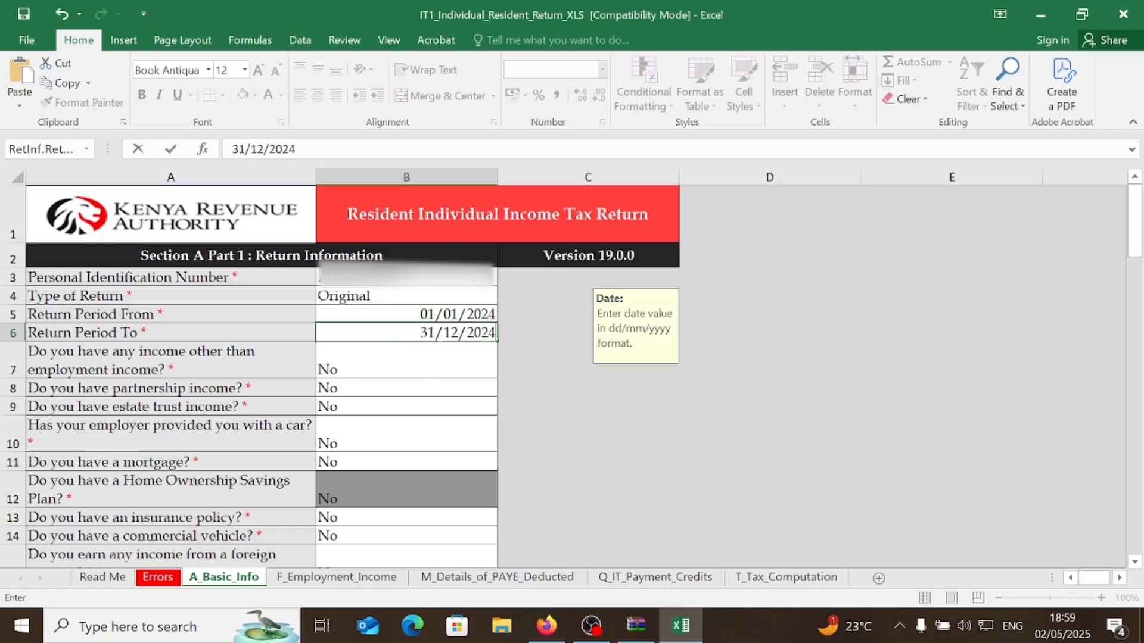
click(432, 408)
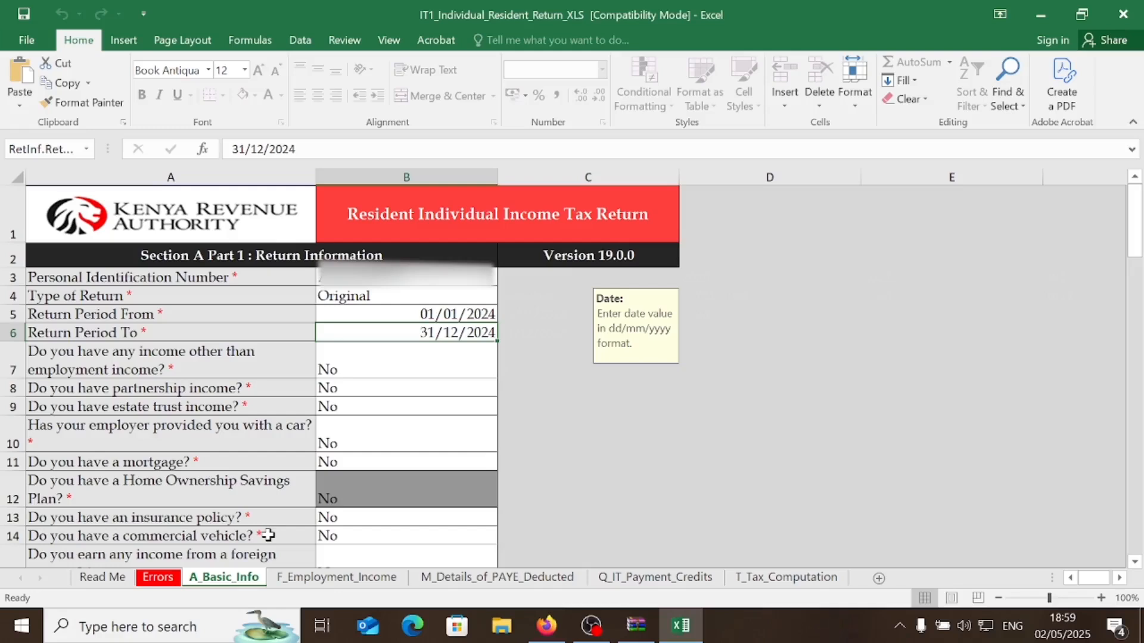
click(327, 578)
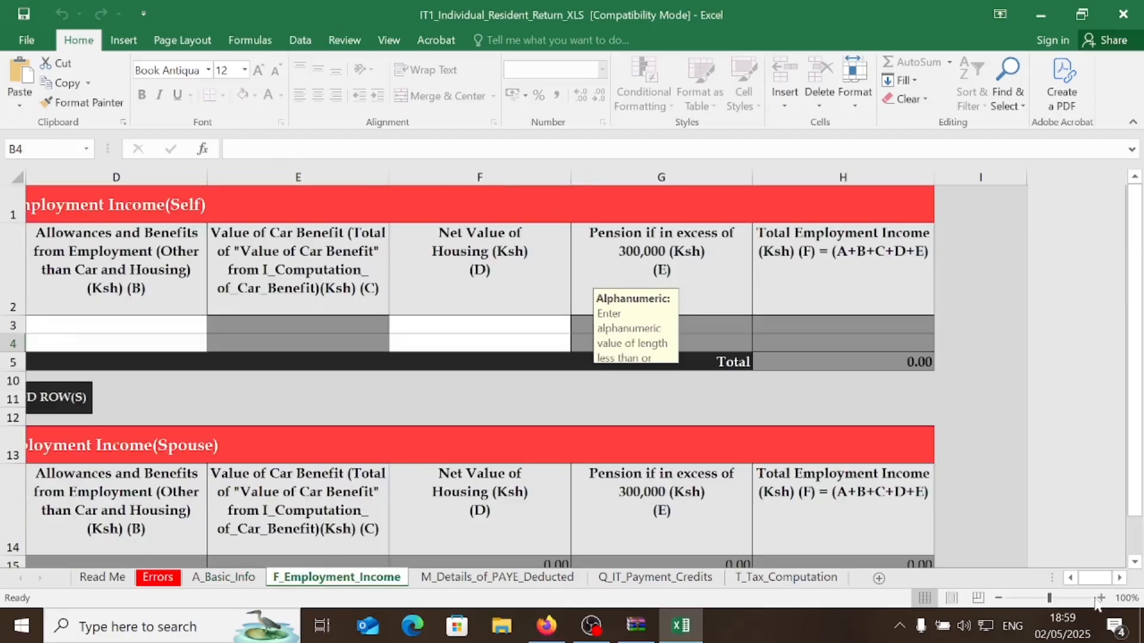
- Enter the employer's PIN and the employer name Kenya Revenue Authority in row 3
click(1071, 578)
click(1071, 579)
click(1071, 578)
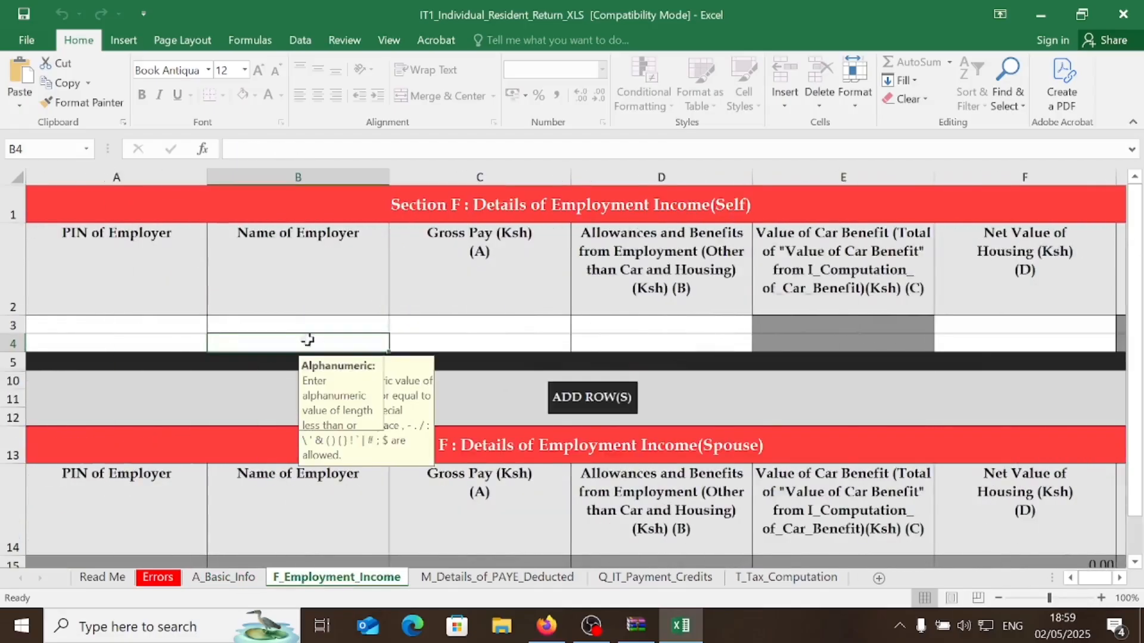
click(179, 324)
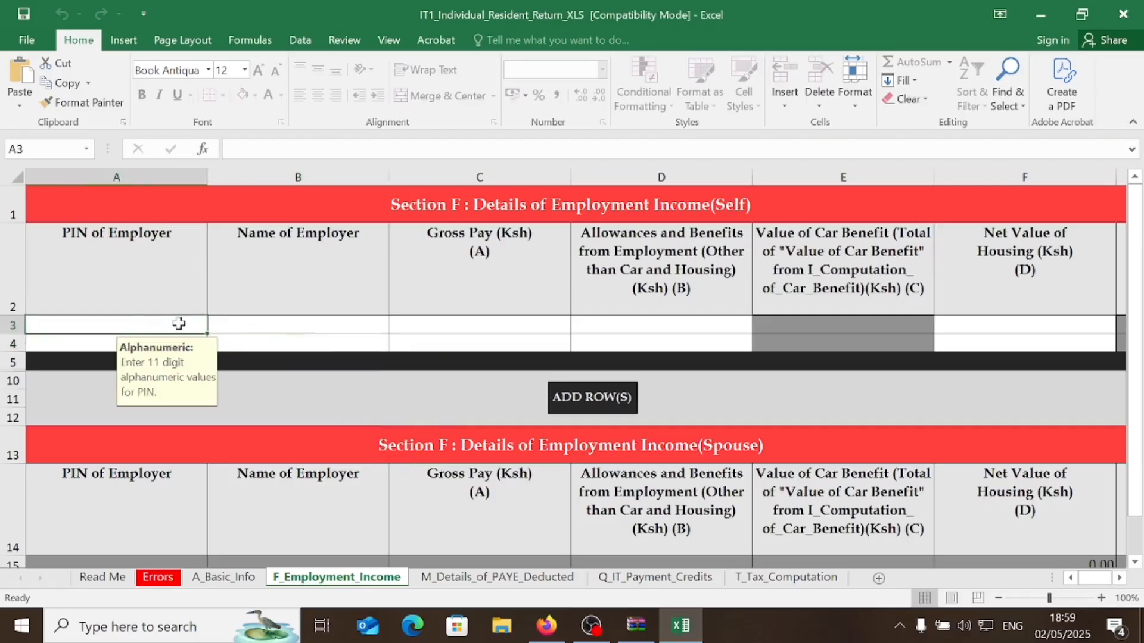
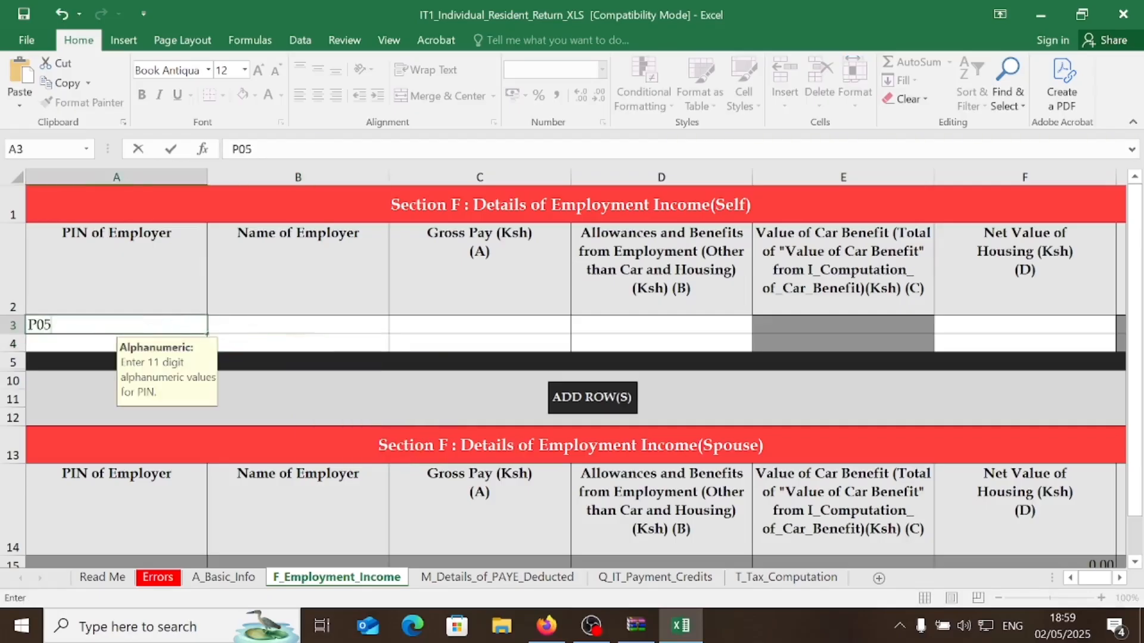
click(296, 323)
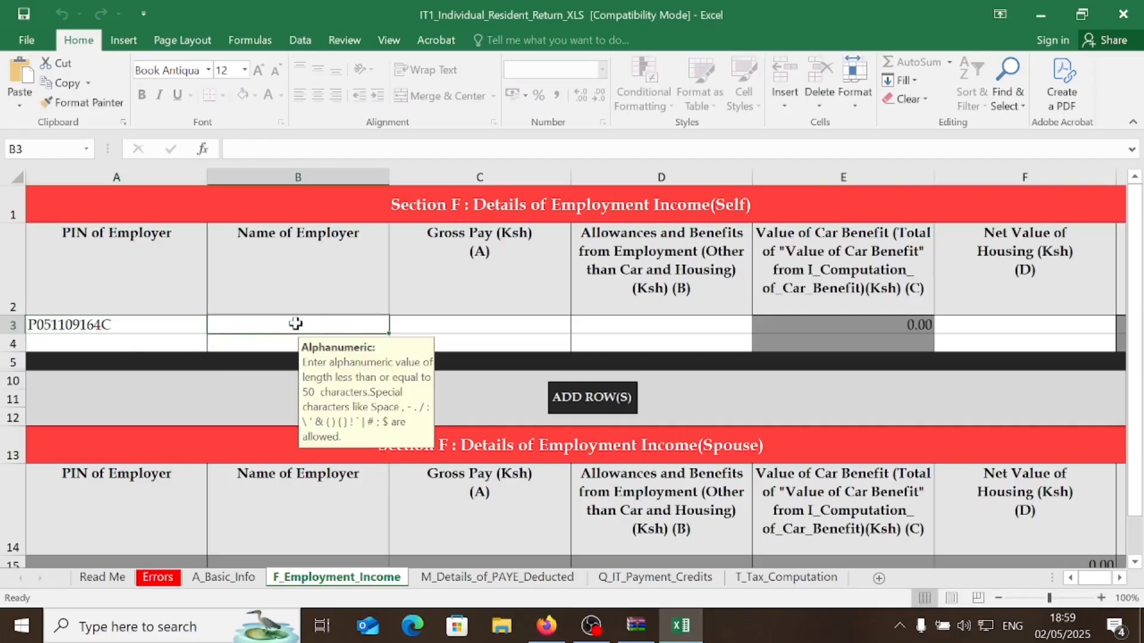
text(Ke)
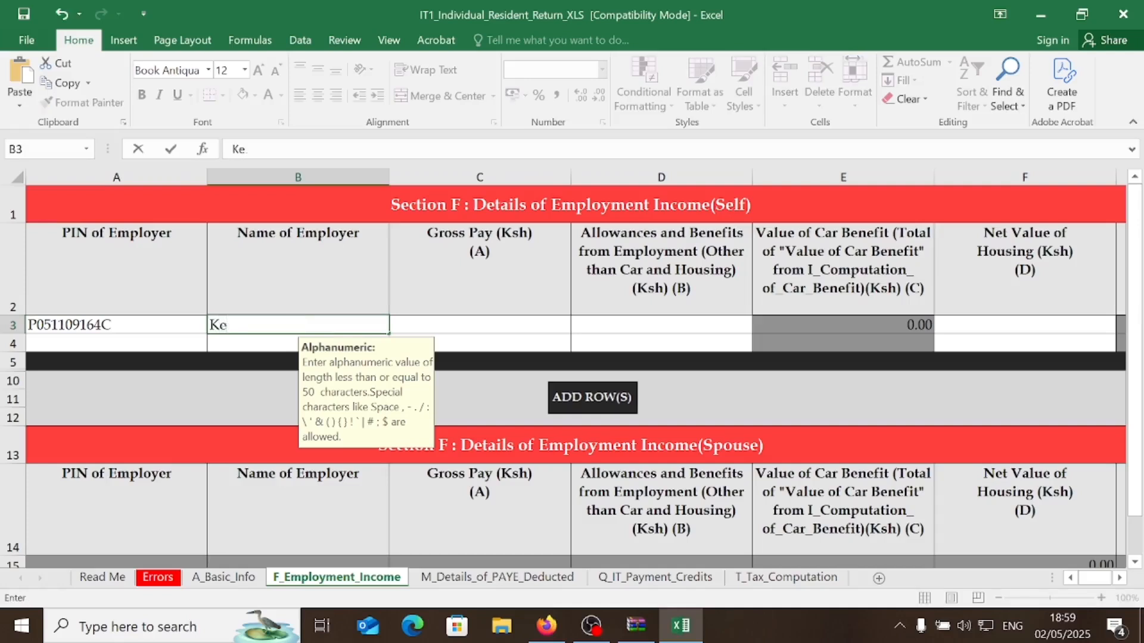
text(nya Reven)
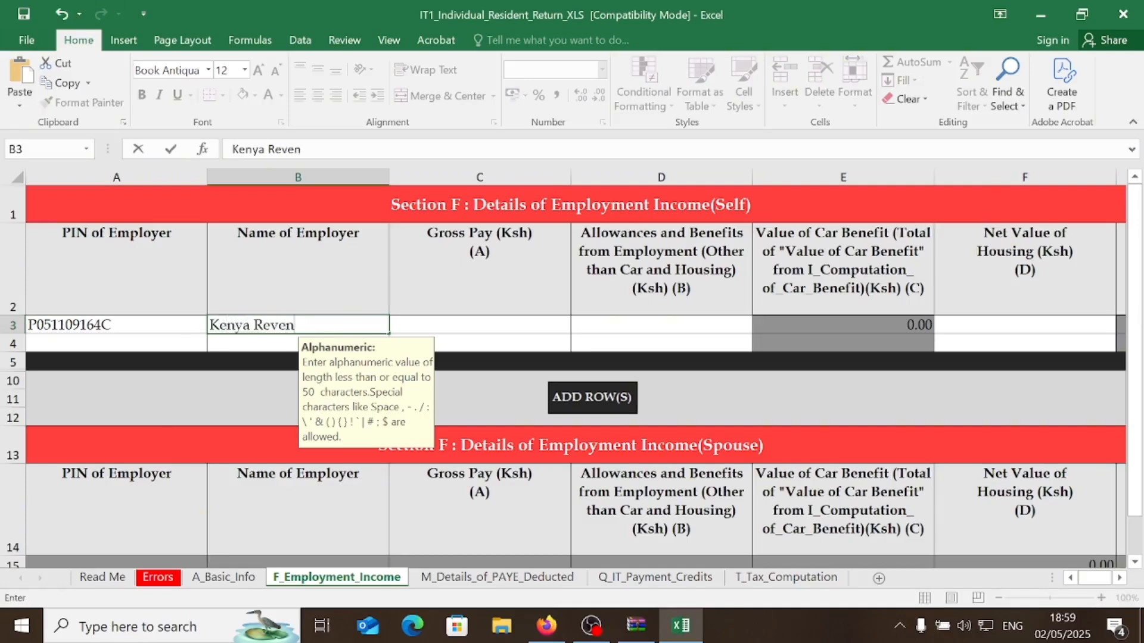
text(ue Authority)
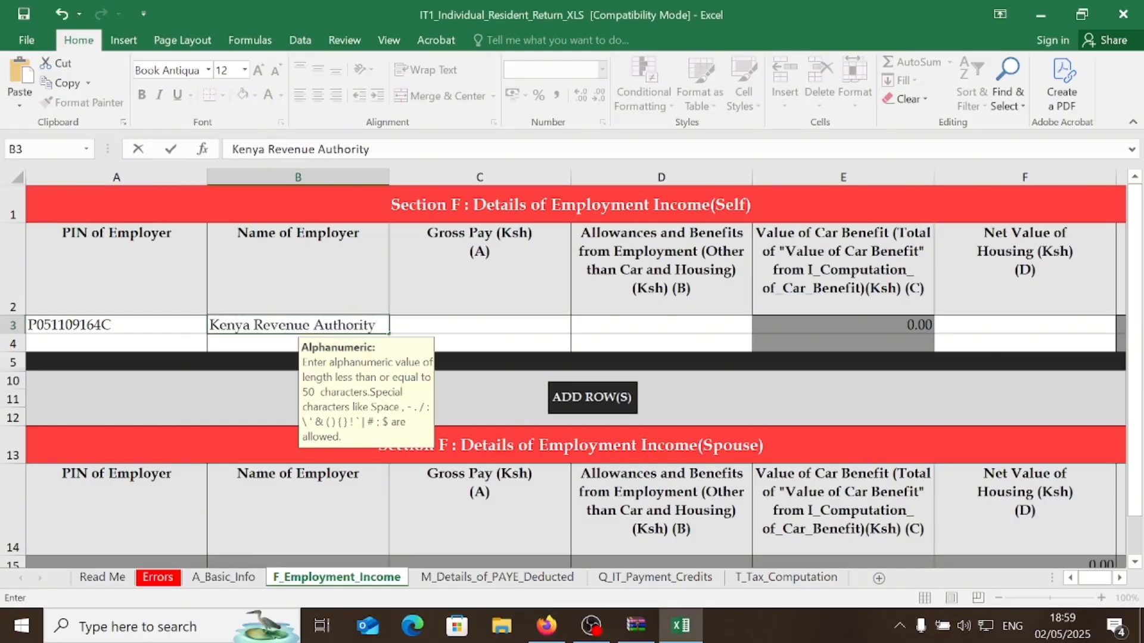
click(478, 324)
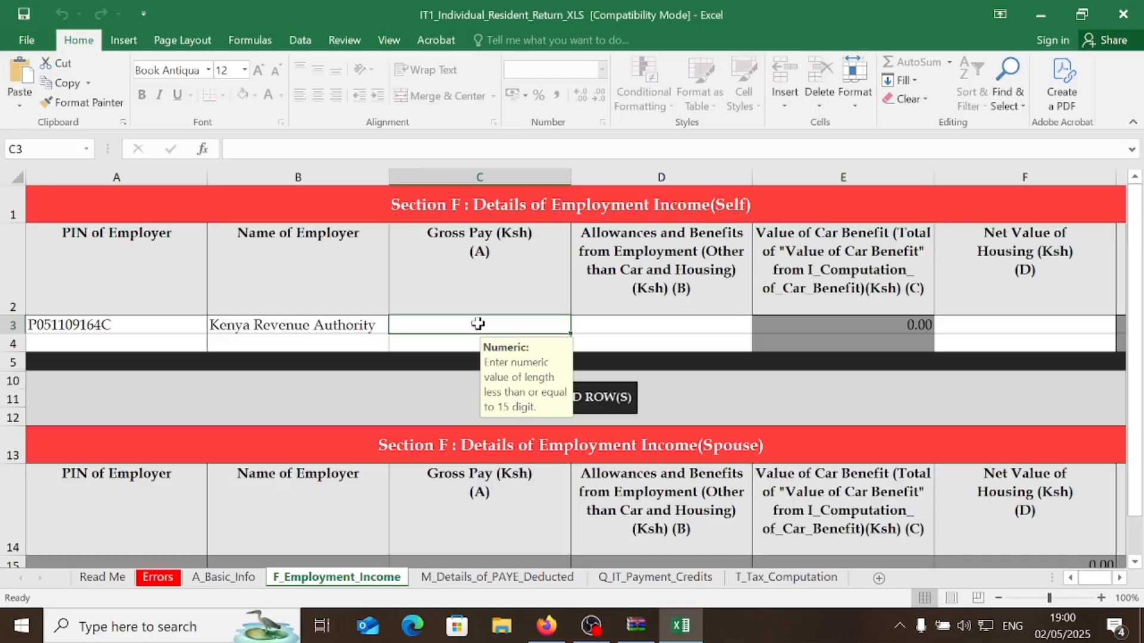
- Enter gross pay 344,201 with 0 allowances and 0 net housing value
double_click(478, 324)
text(44201)
click(634, 323)
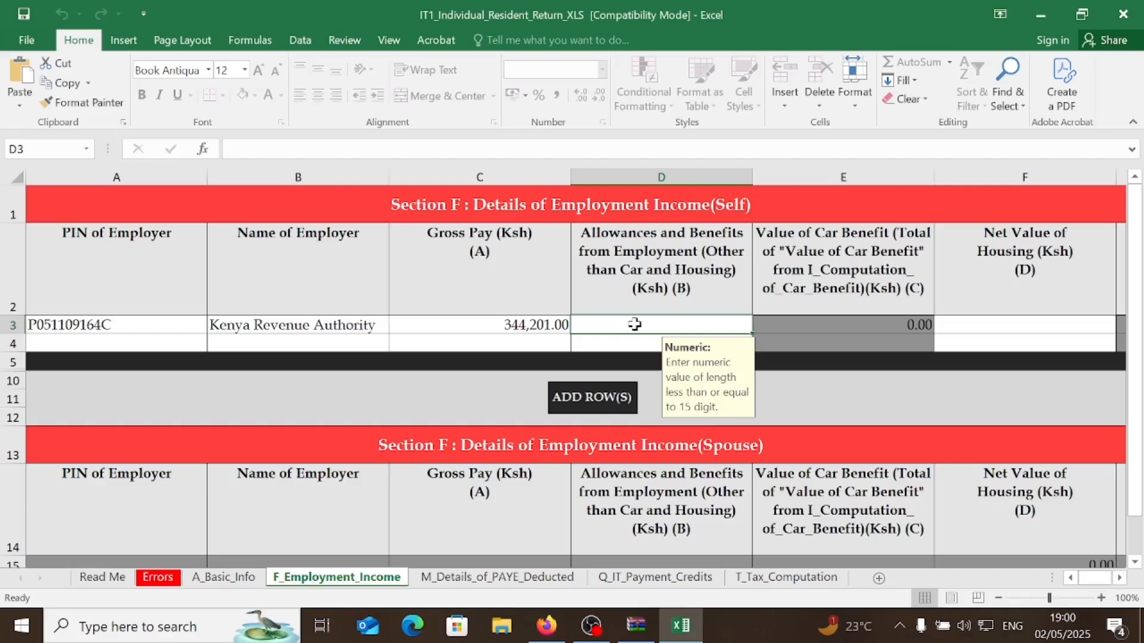
text(0)
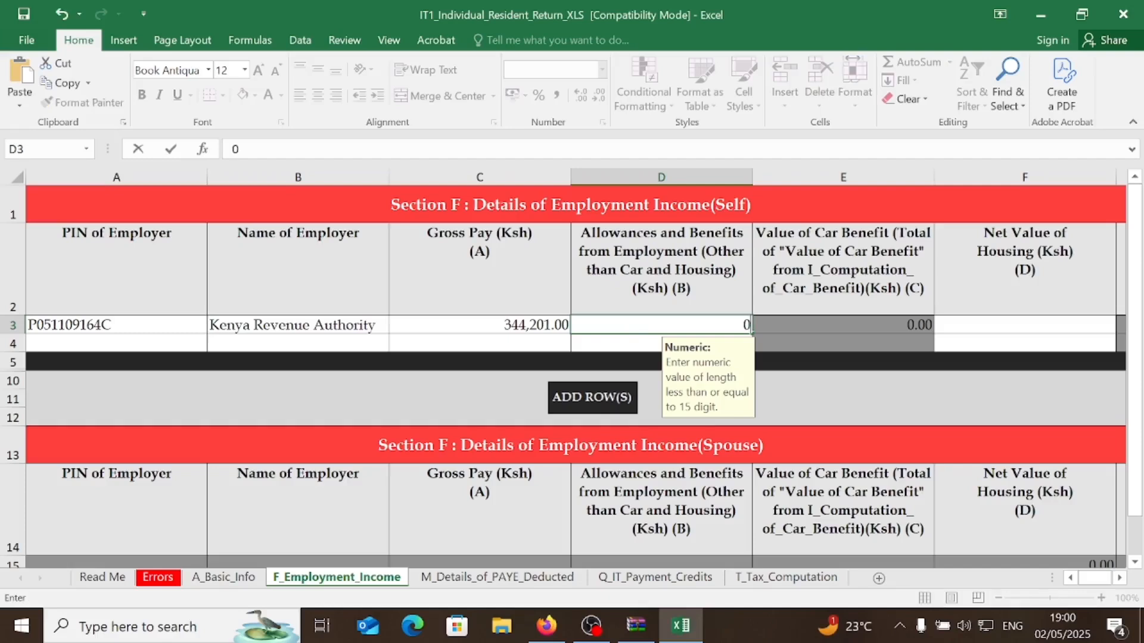
click(1005, 326)
text(0)
click(633, 468)
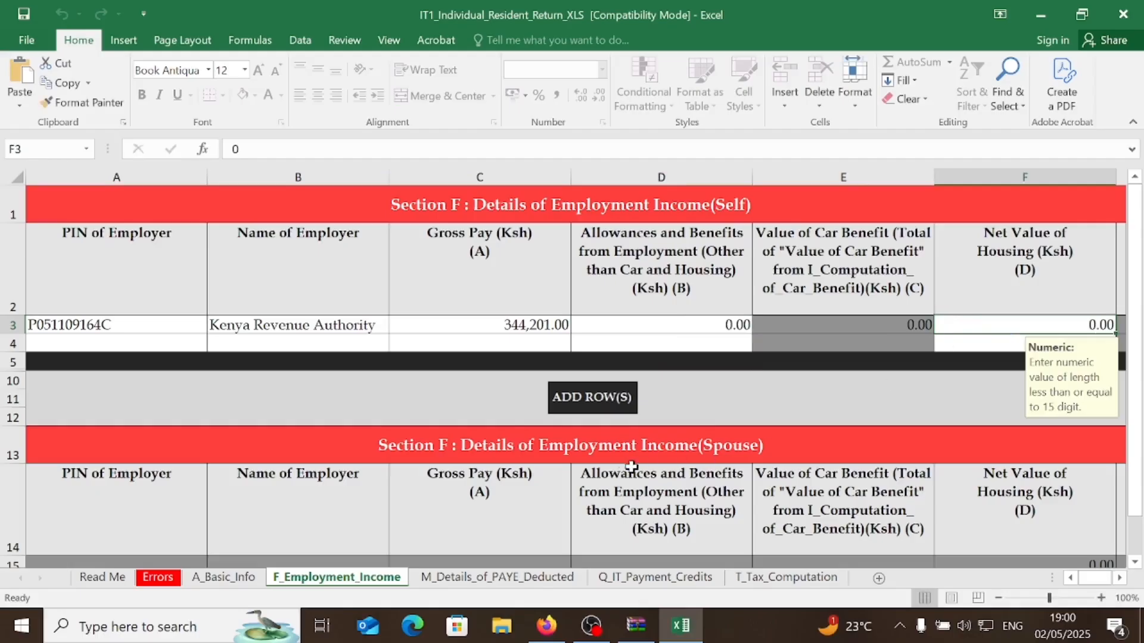
click(470, 579)
- Pick the employer's PIN from the A3 list and enter the name Kenya Revenue Authority
click(185, 307)
click(215, 307)
click(109, 322)
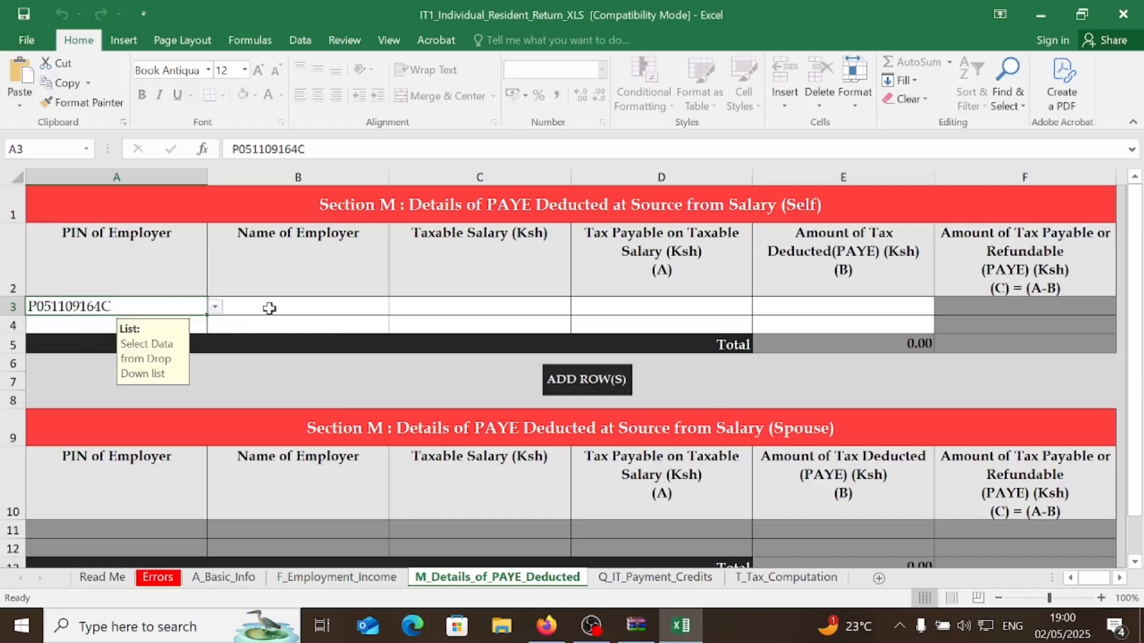
click(267, 305)
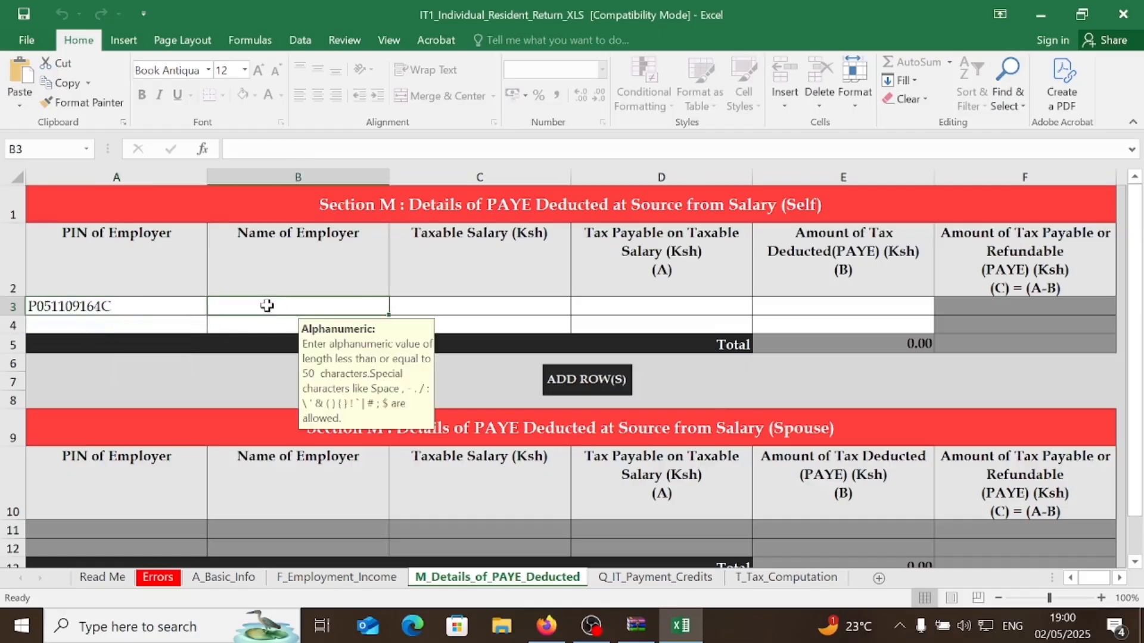
text(Ke)
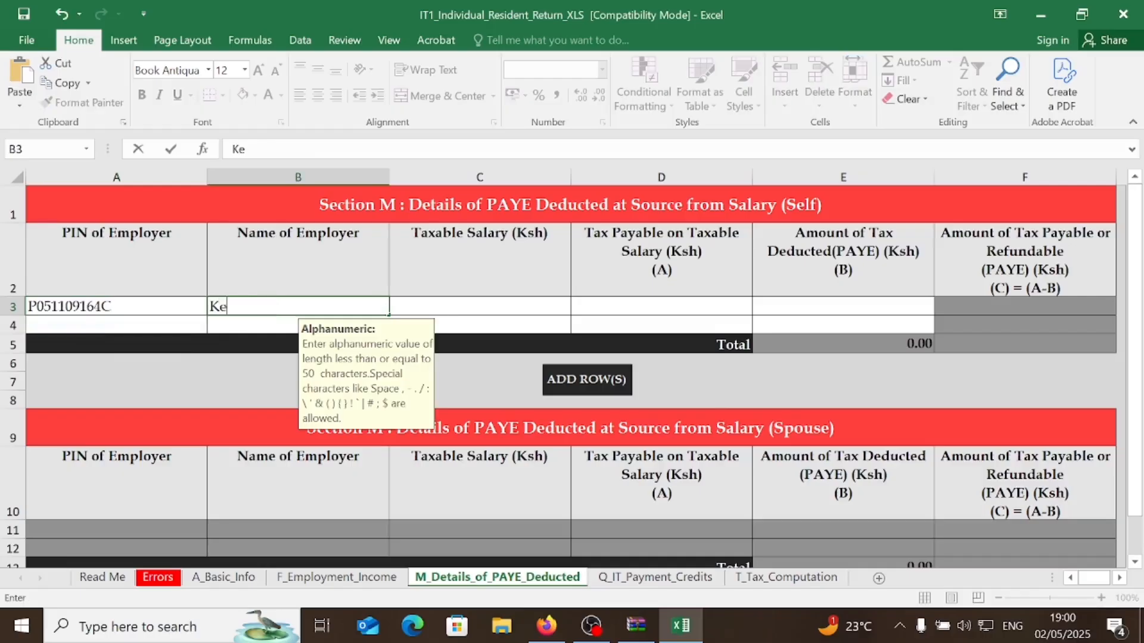
text(nya Revenue A)
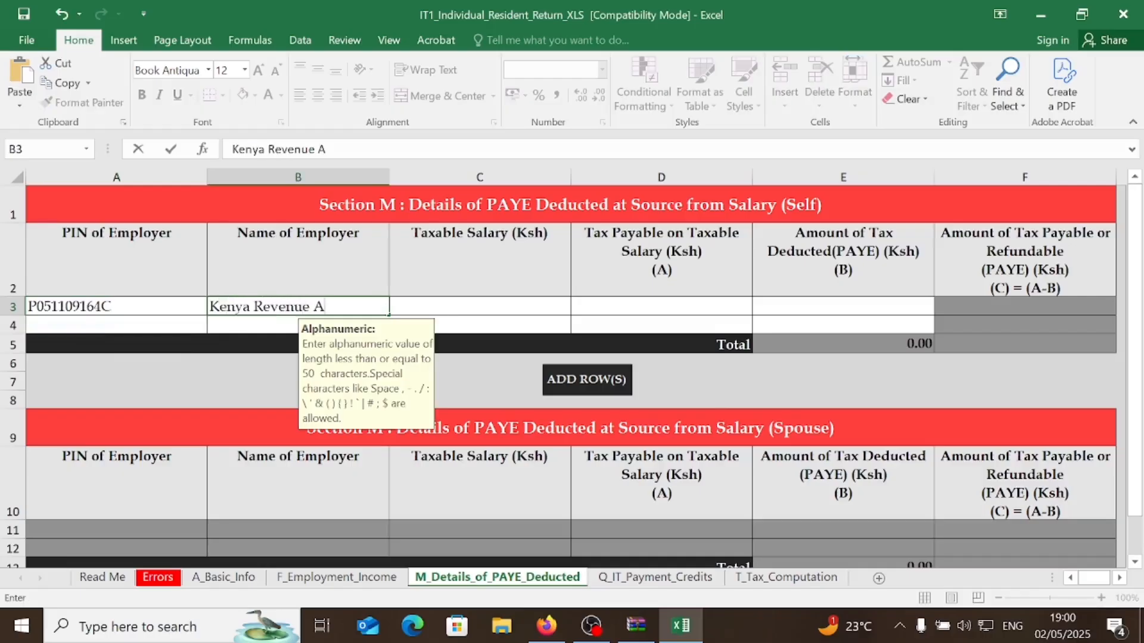
text(uthority)
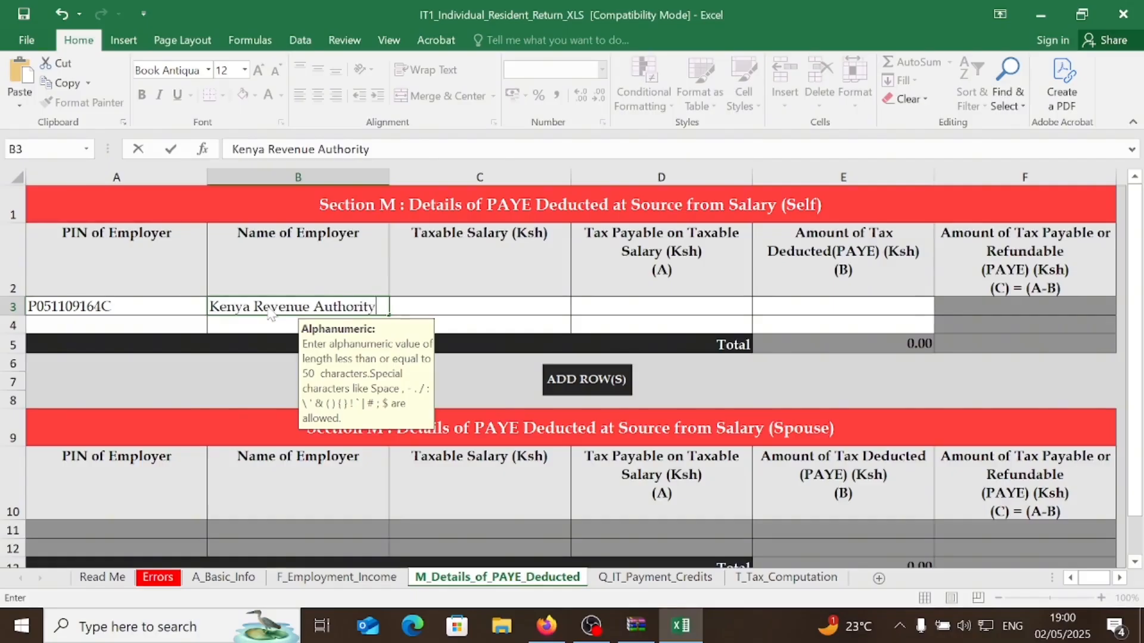
click(427, 308)
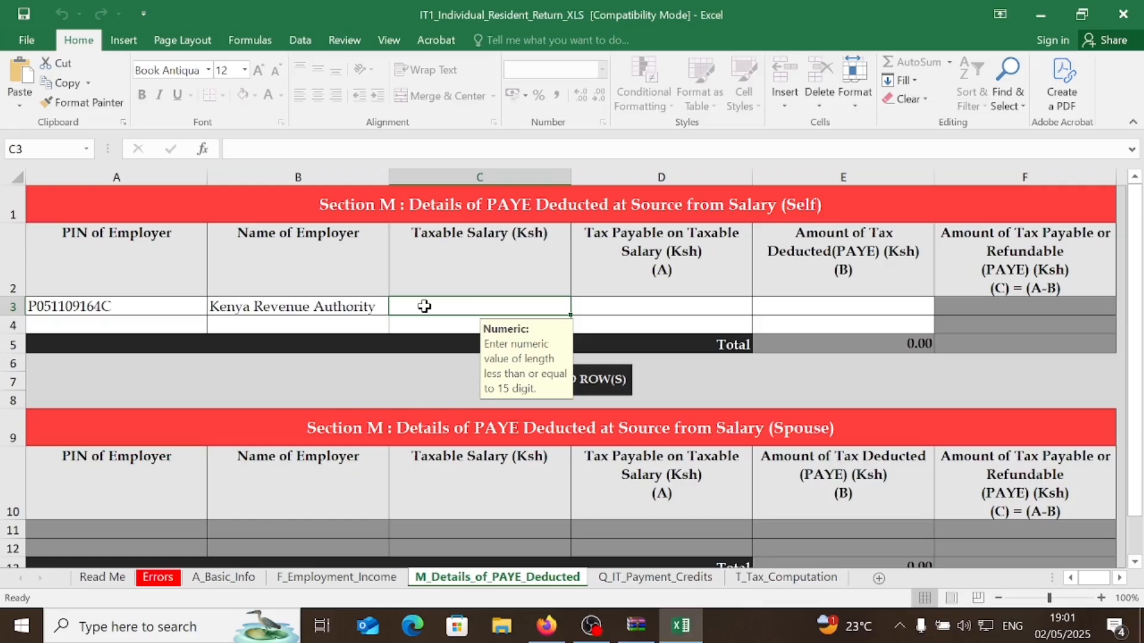
- Enter taxable salary 324,809, tax payable 38,002 and PAYE deducted 8,404
text(324809)
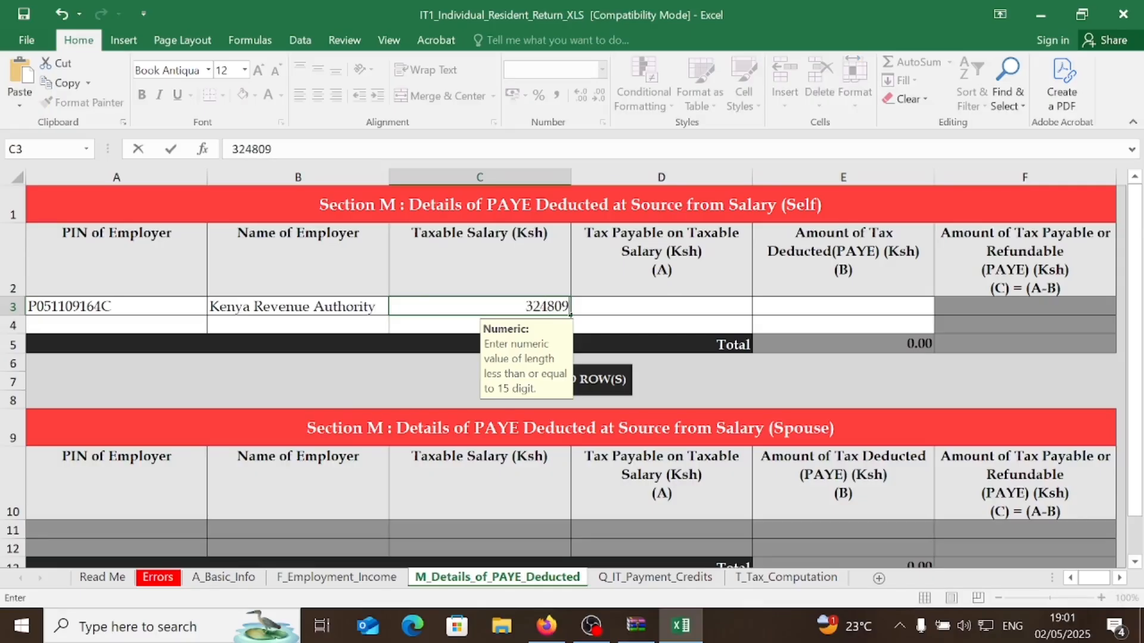
click(624, 304)
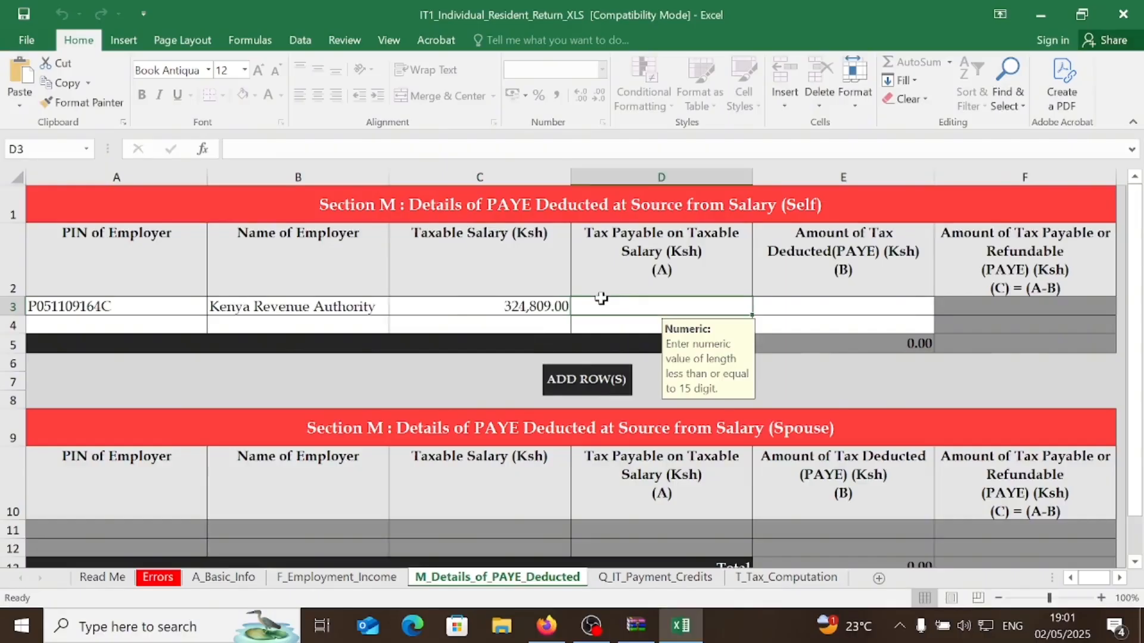
text(3)
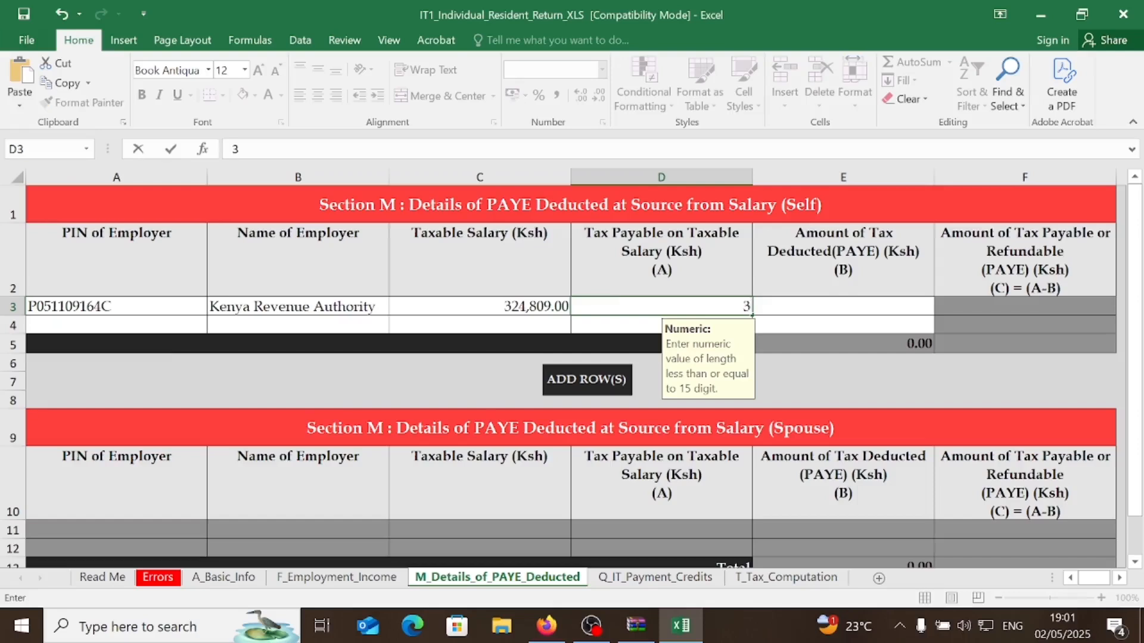
text(8002)
click(820, 308)
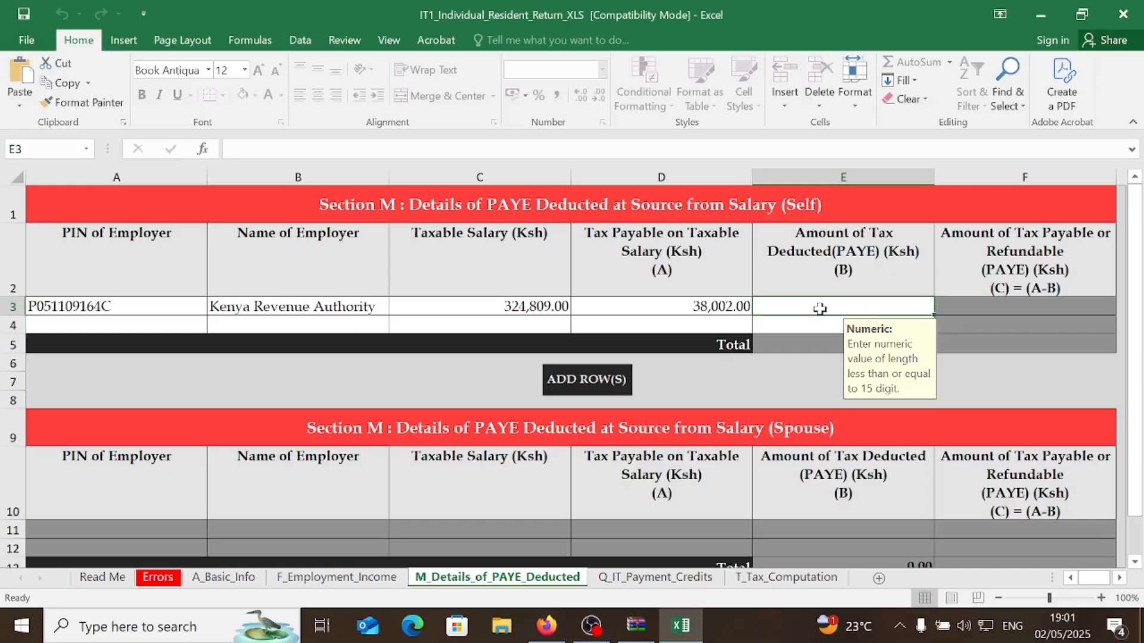
text(8404)
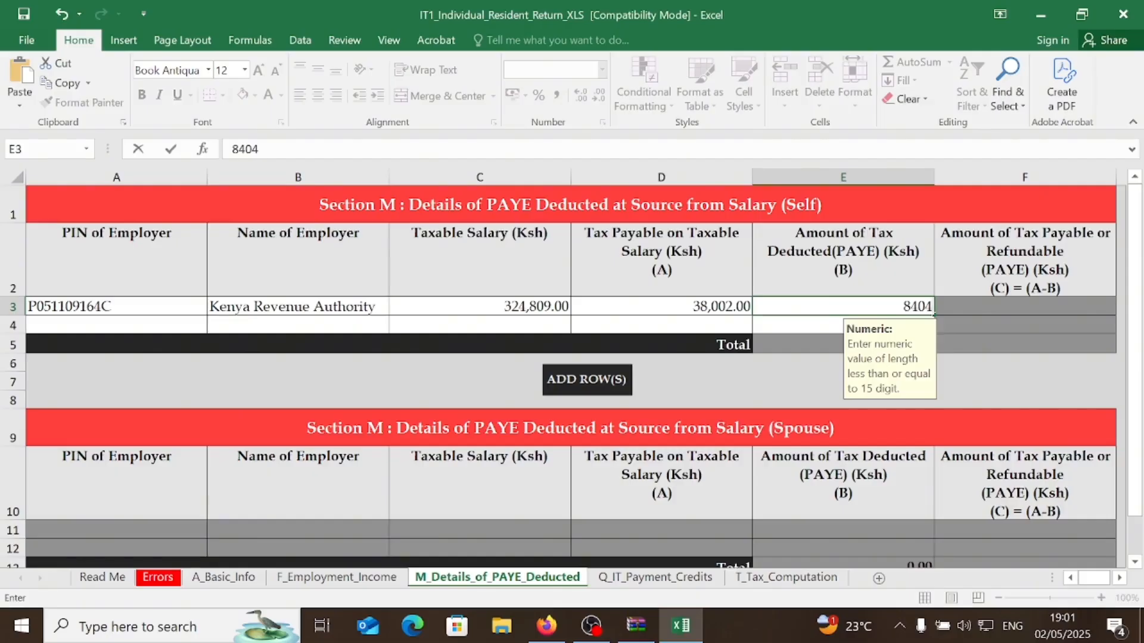
click(1008, 323)
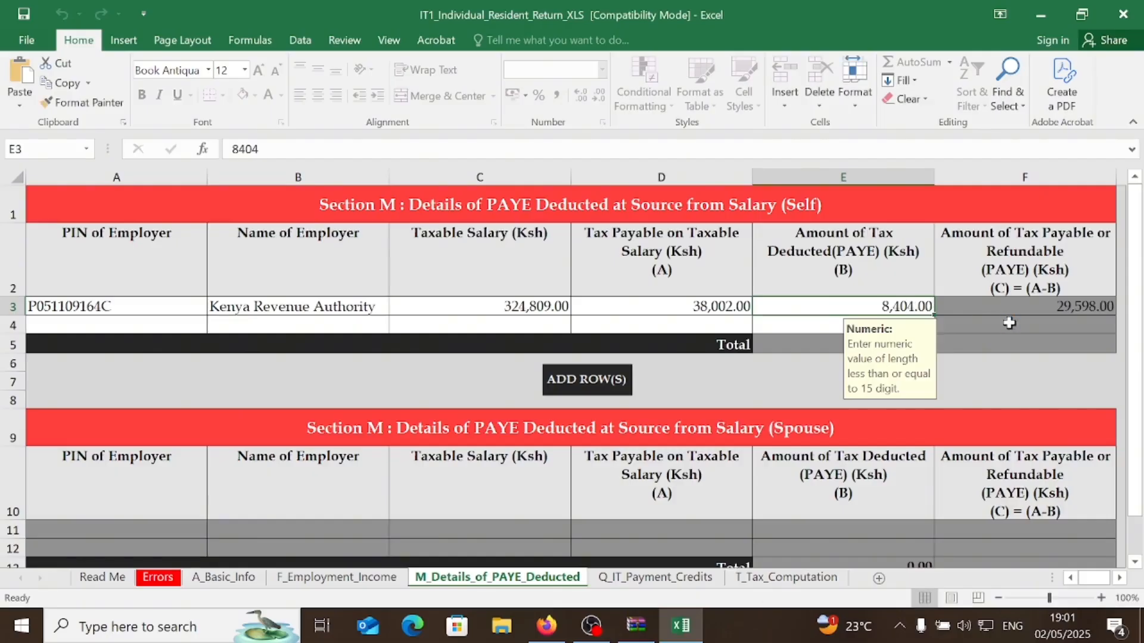
- Enter 18,284 as the Defined / Pension Contribution on the T_Tax_Computation sheet
click(657, 578)
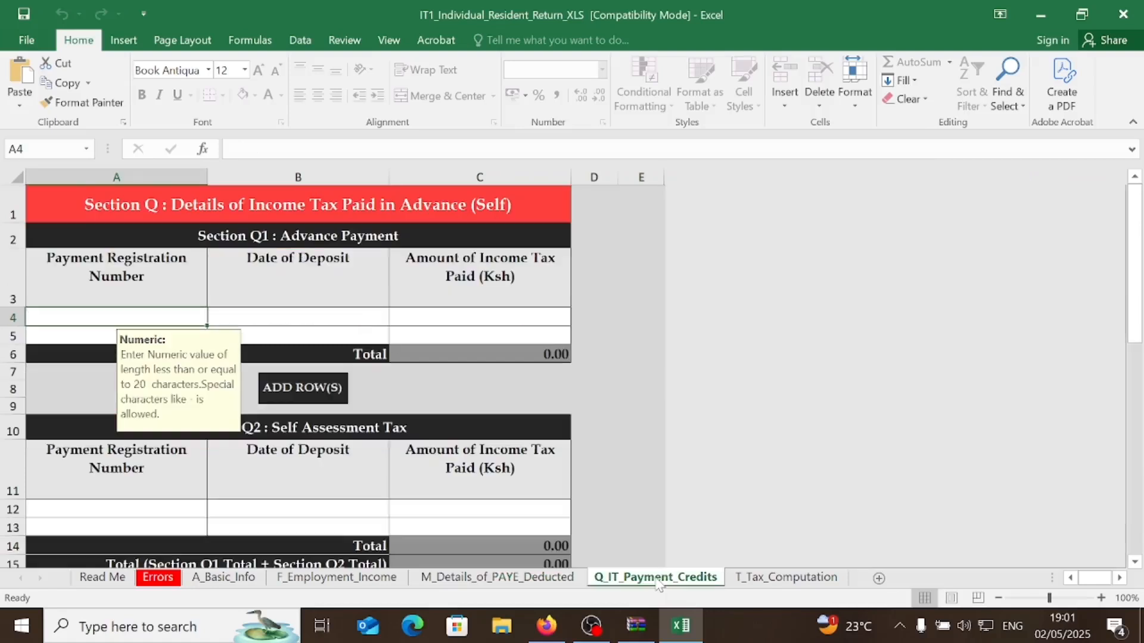
click(780, 582)
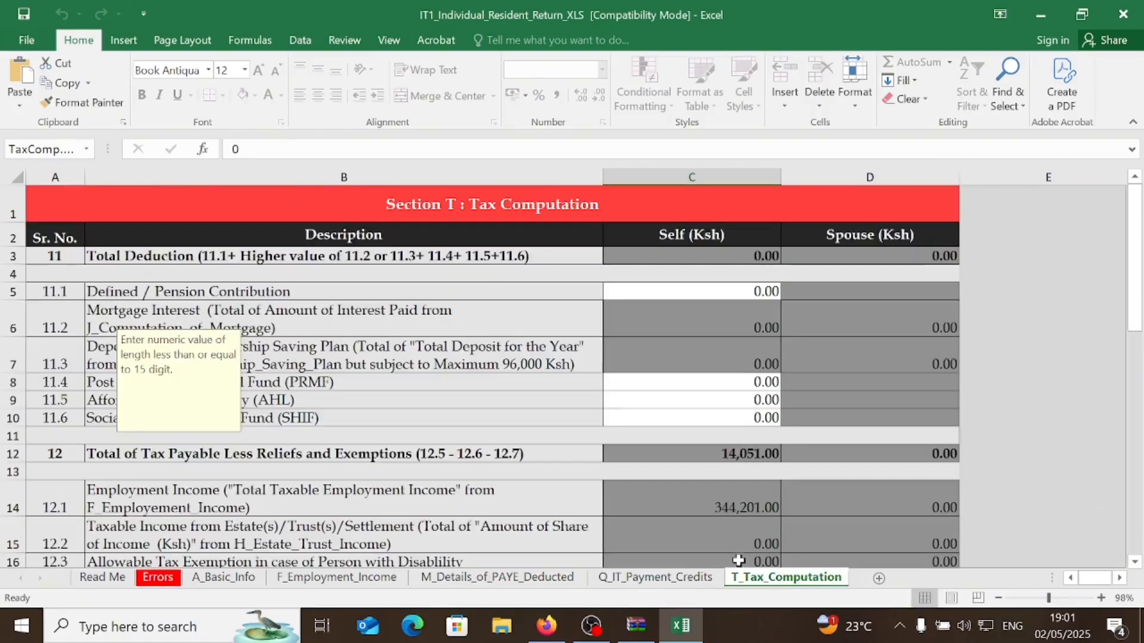
click(666, 295)
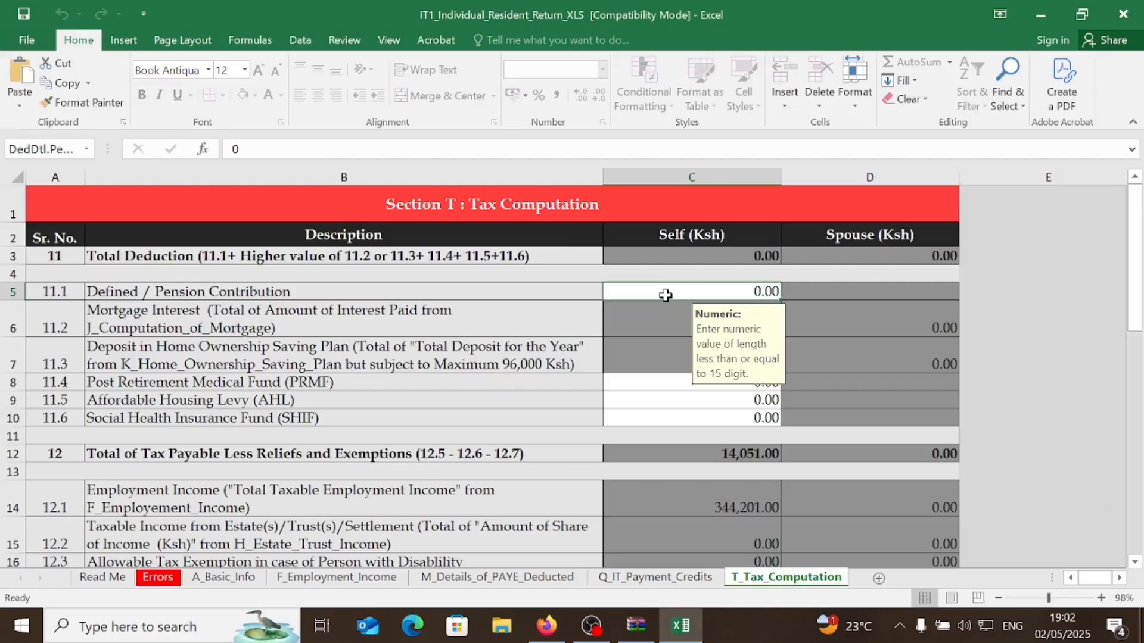
text(18)
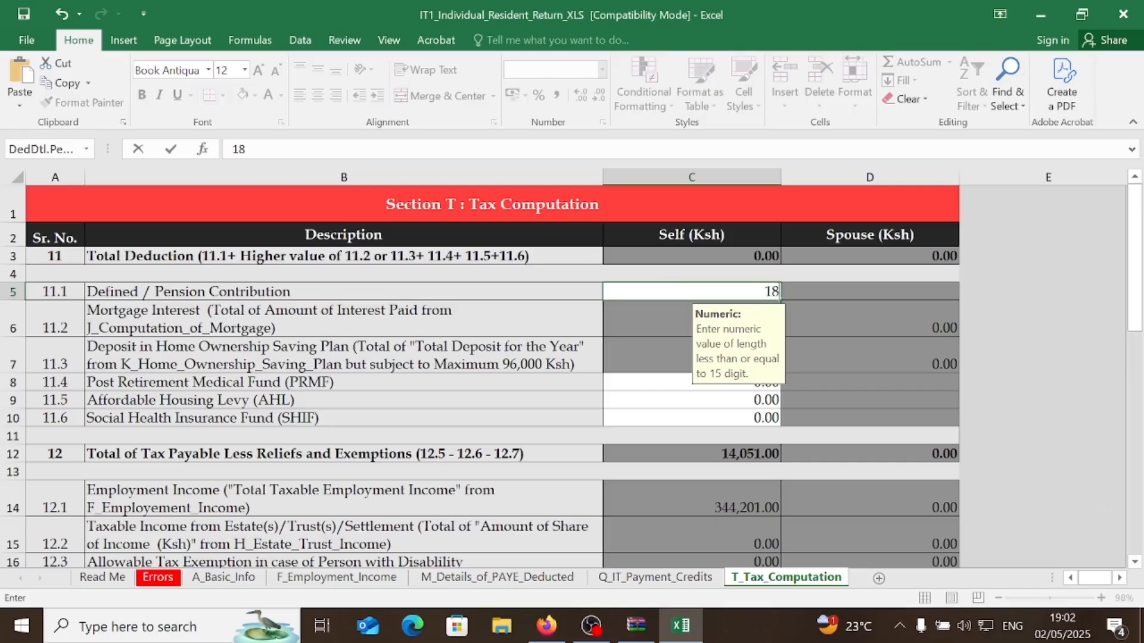
text(284)
click(853, 382)
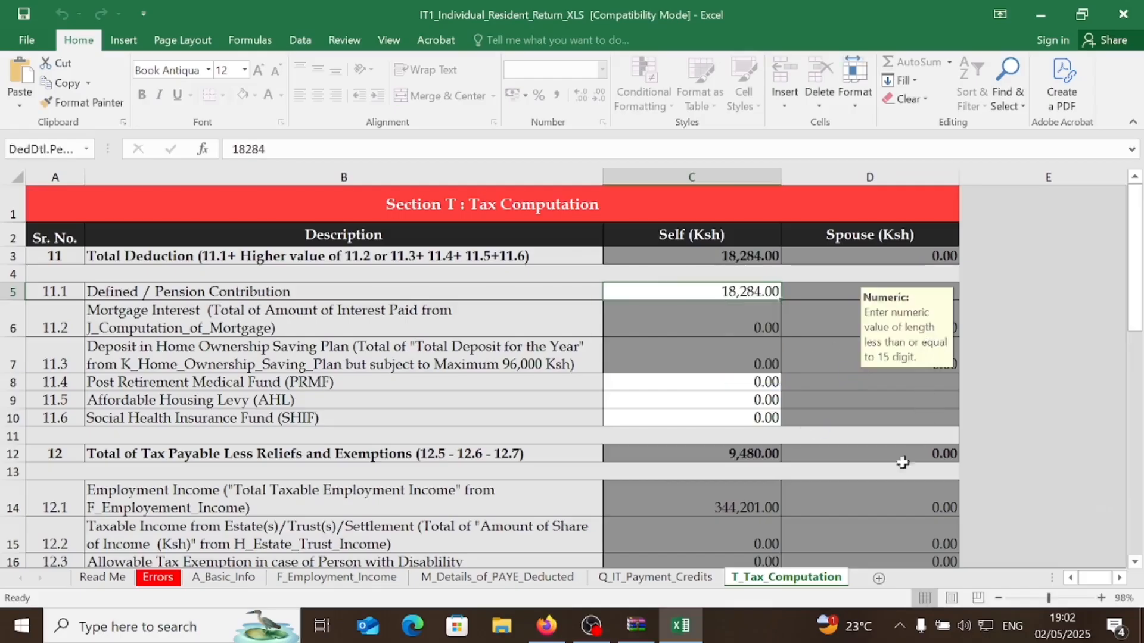
scroll(807, 523, down, 2)
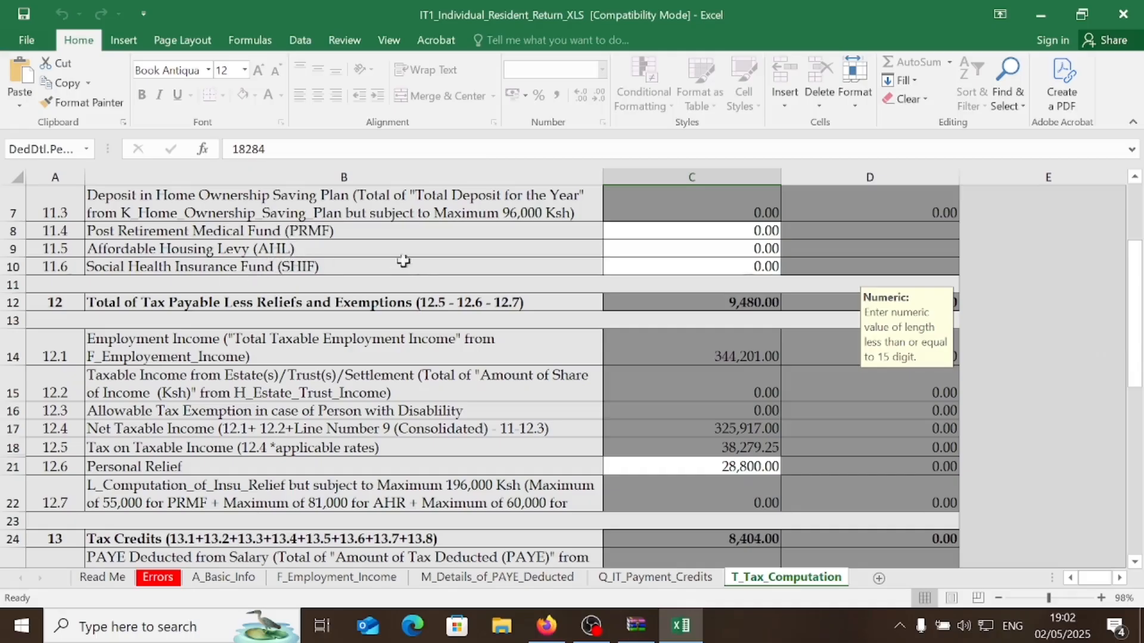
click(625, 235)
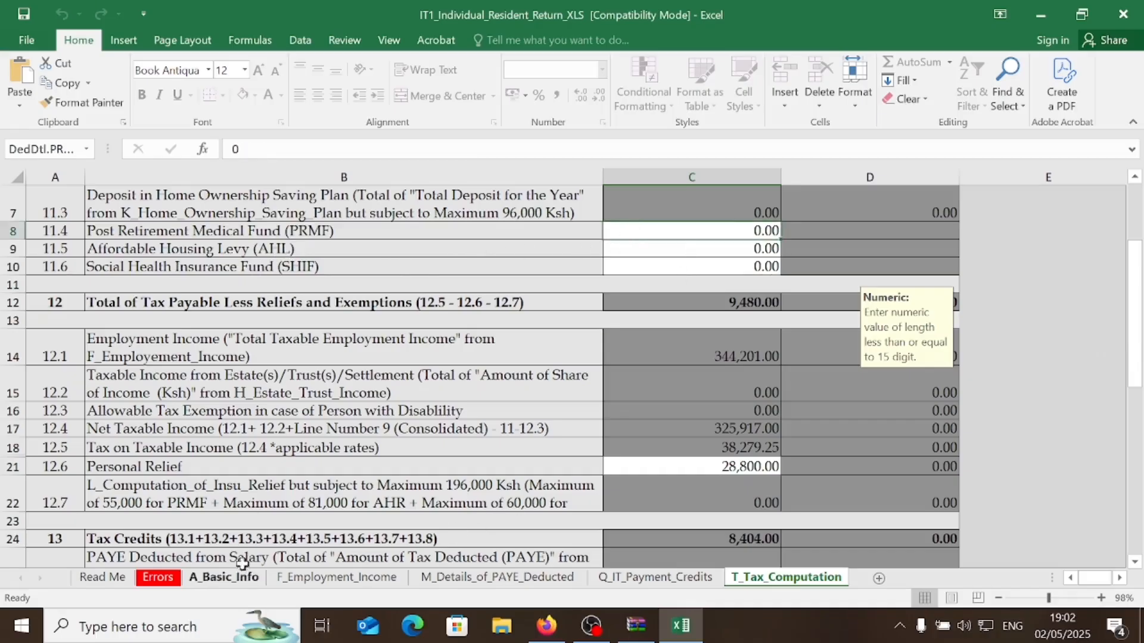
- On A_Basic_Info, answer Yes in B13 to having an insurance policy
click(226, 577)
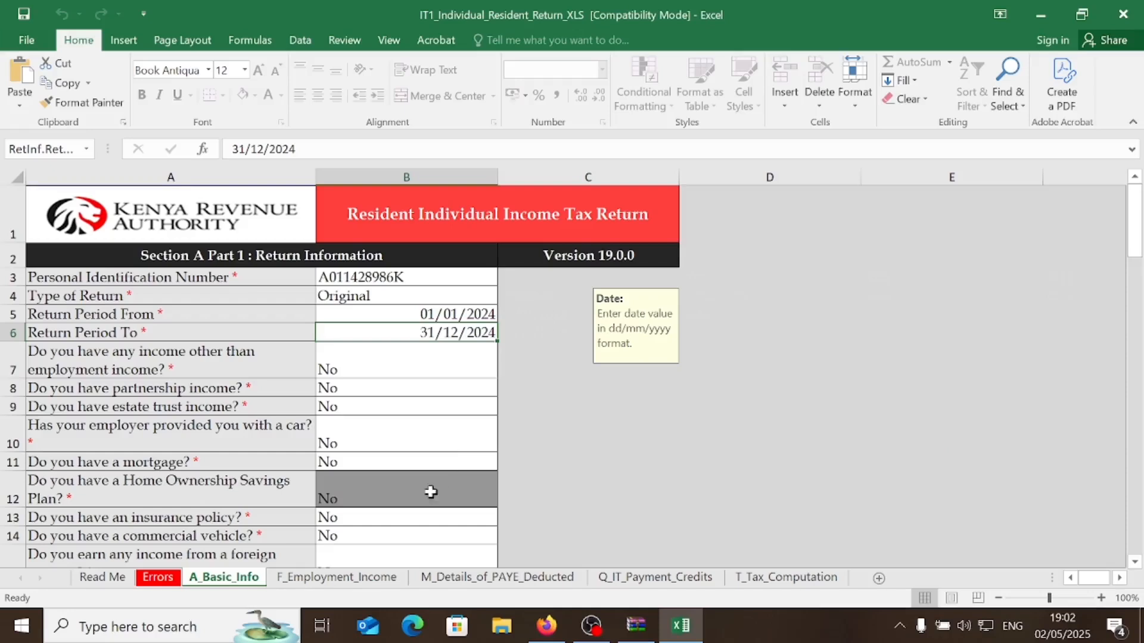
scroll(421, 523, down, 1)
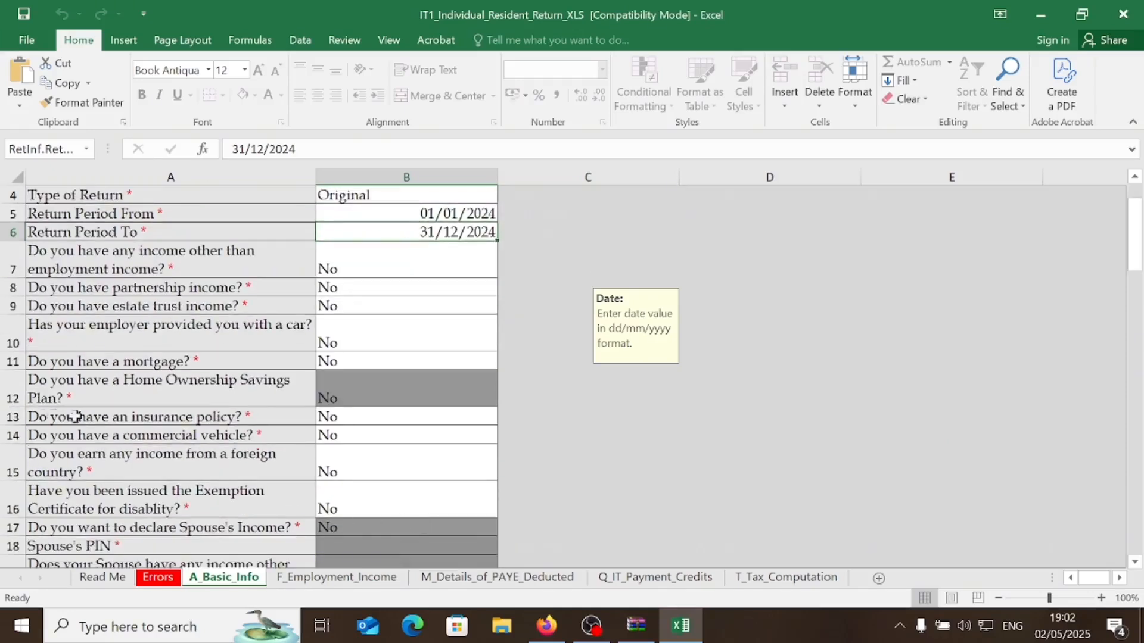
click(411, 419)
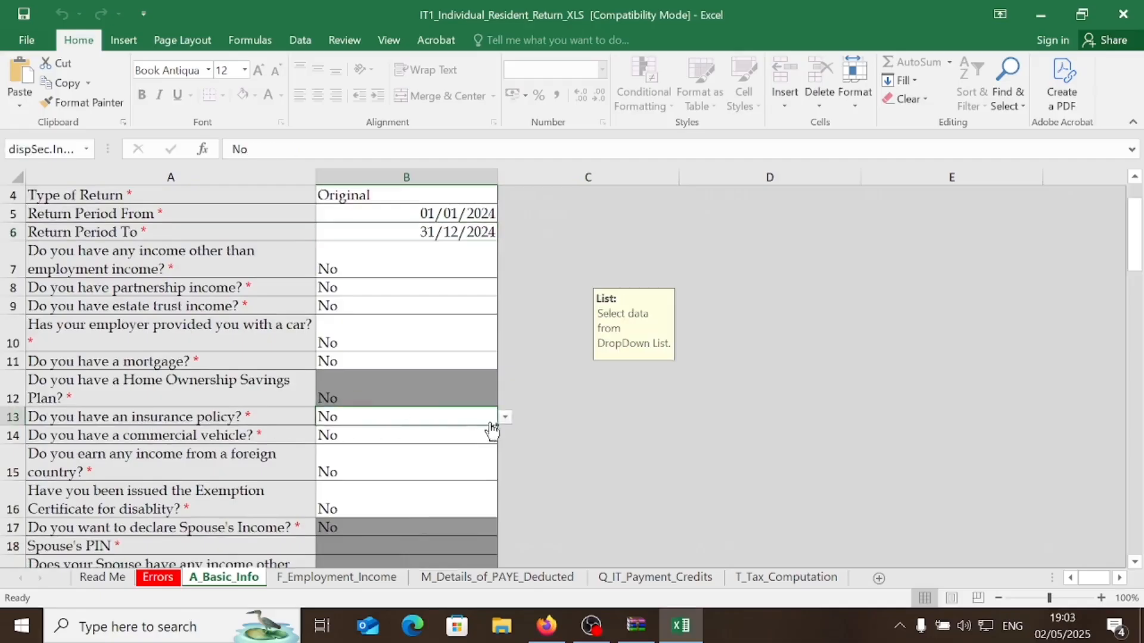
click(505, 417)
click(372, 433)
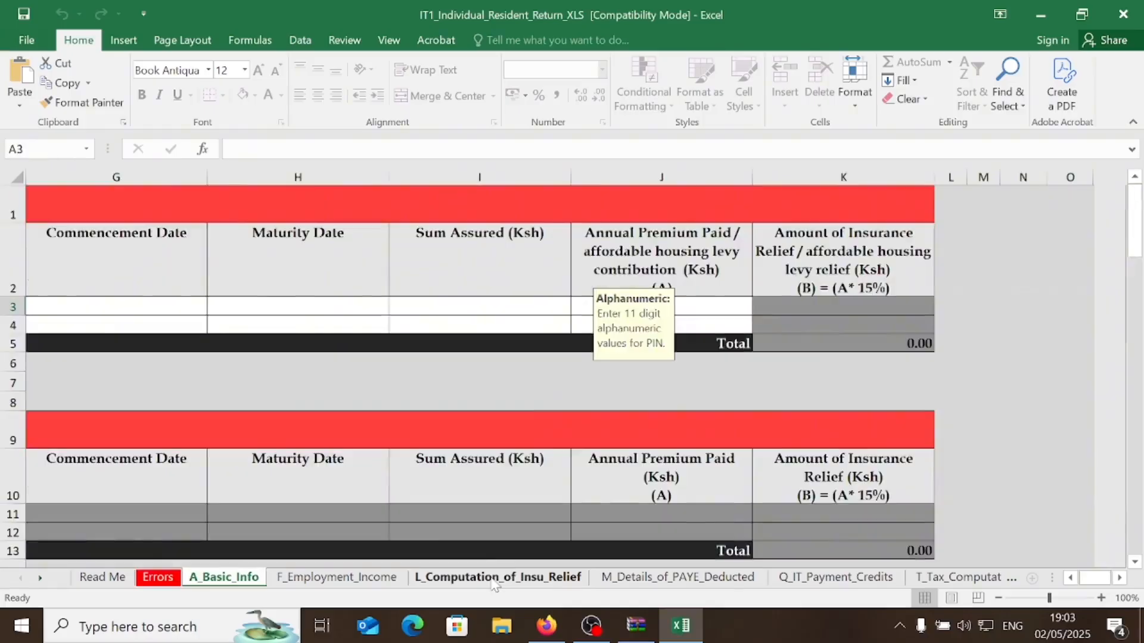
- View the L_Computation_of_Insu_Relief table from column A and check the Type of Policy options
click(488, 578)
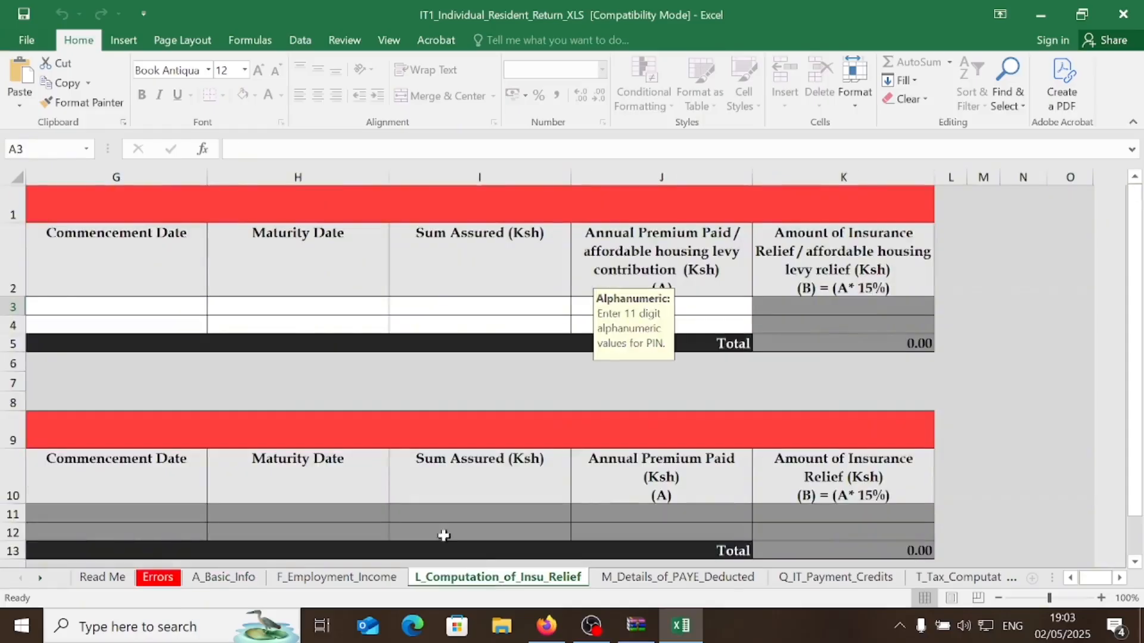
click(1071, 577)
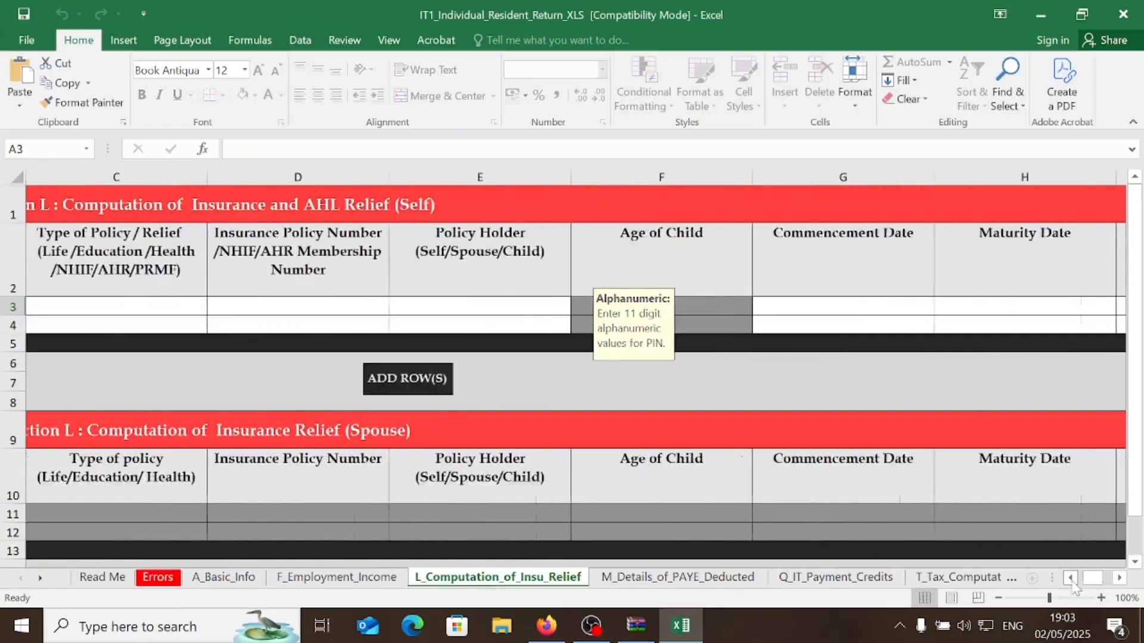
click(1071, 577)
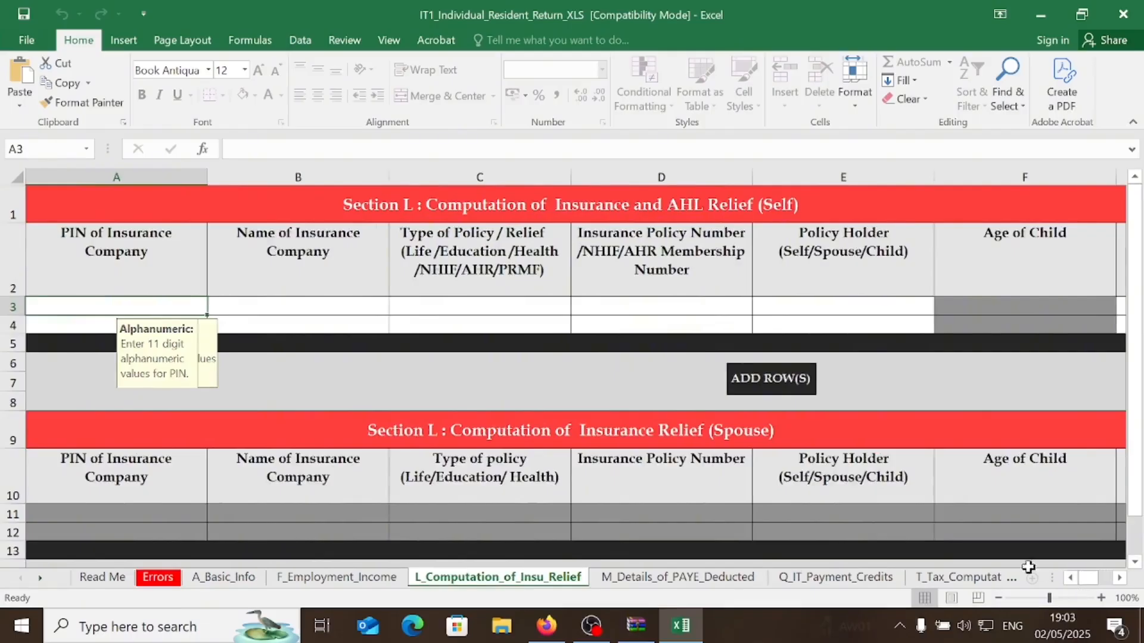
click(490, 305)
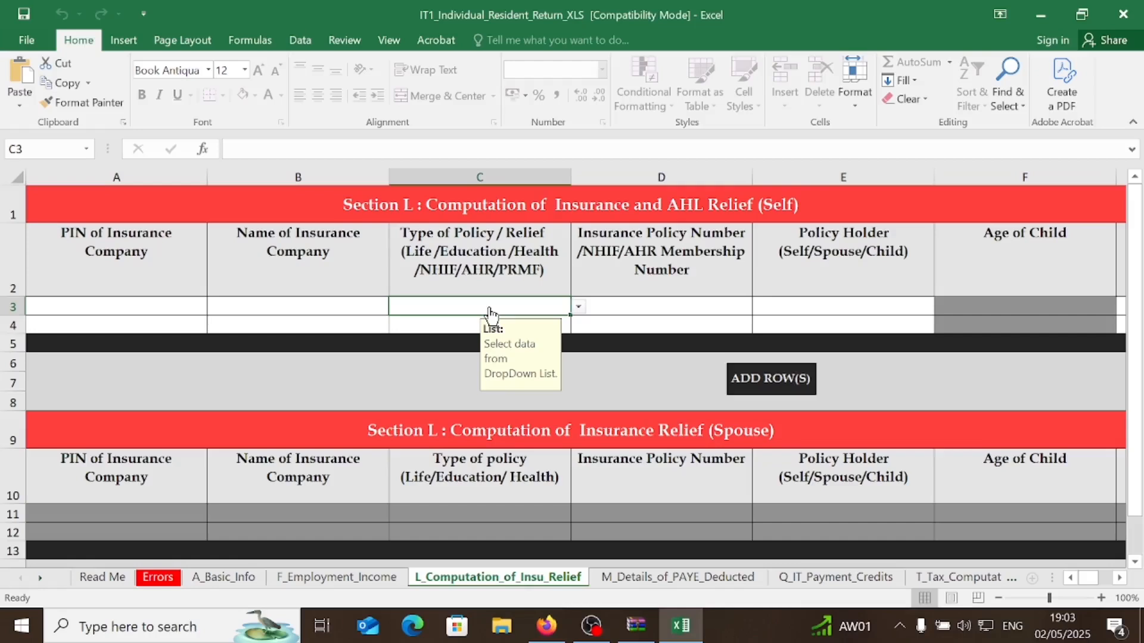
click(578, 306)
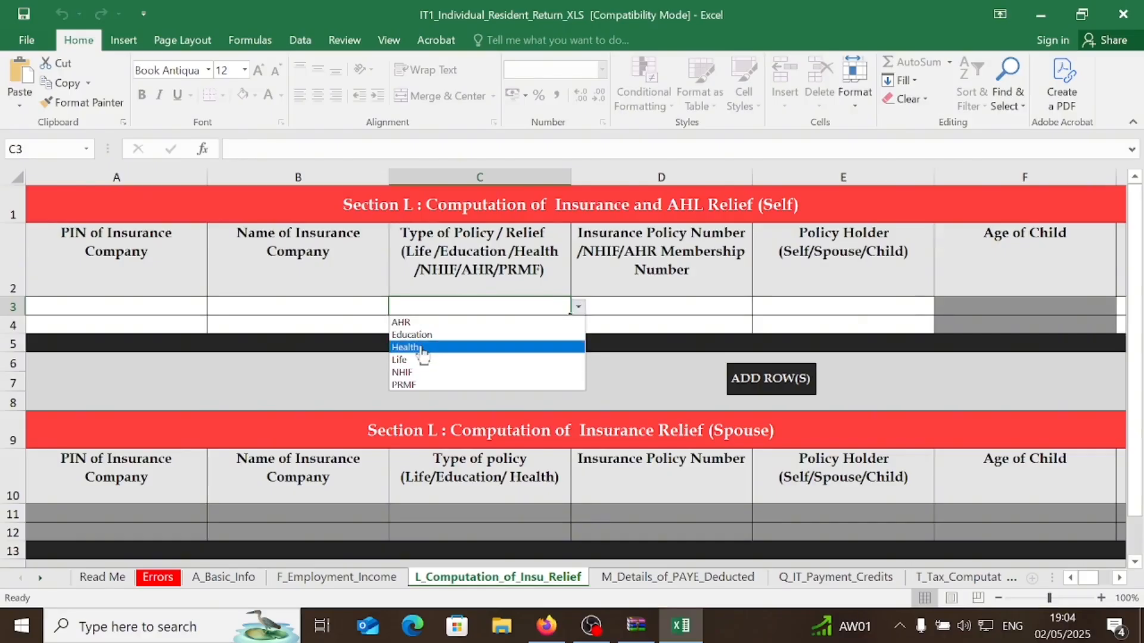
click(178, 308)
click(176, 307)
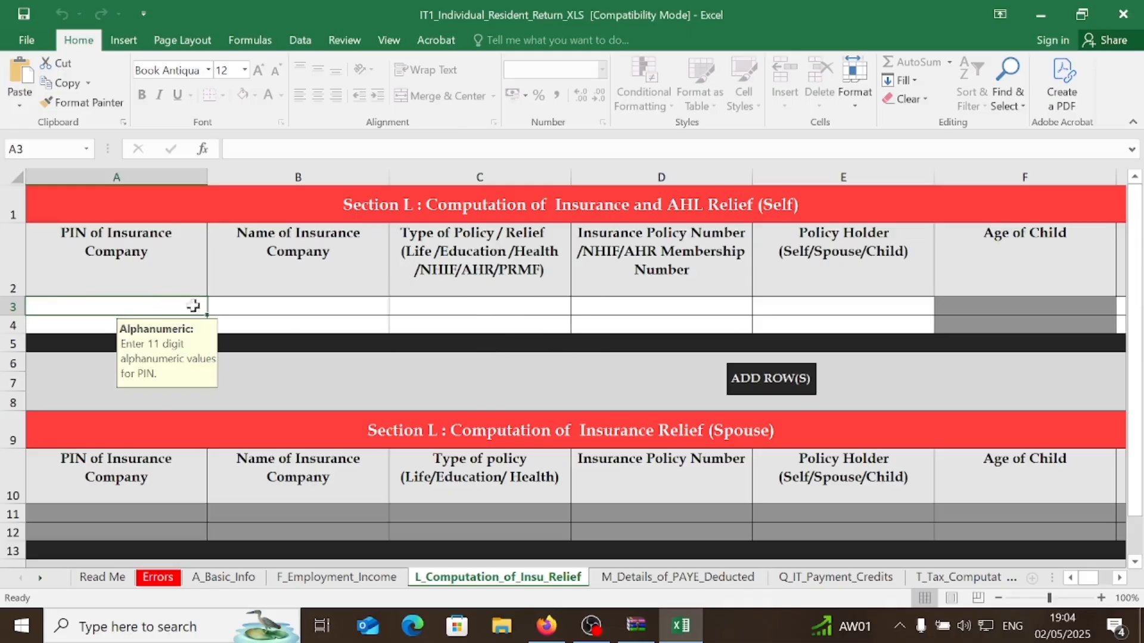
click(334, 310)
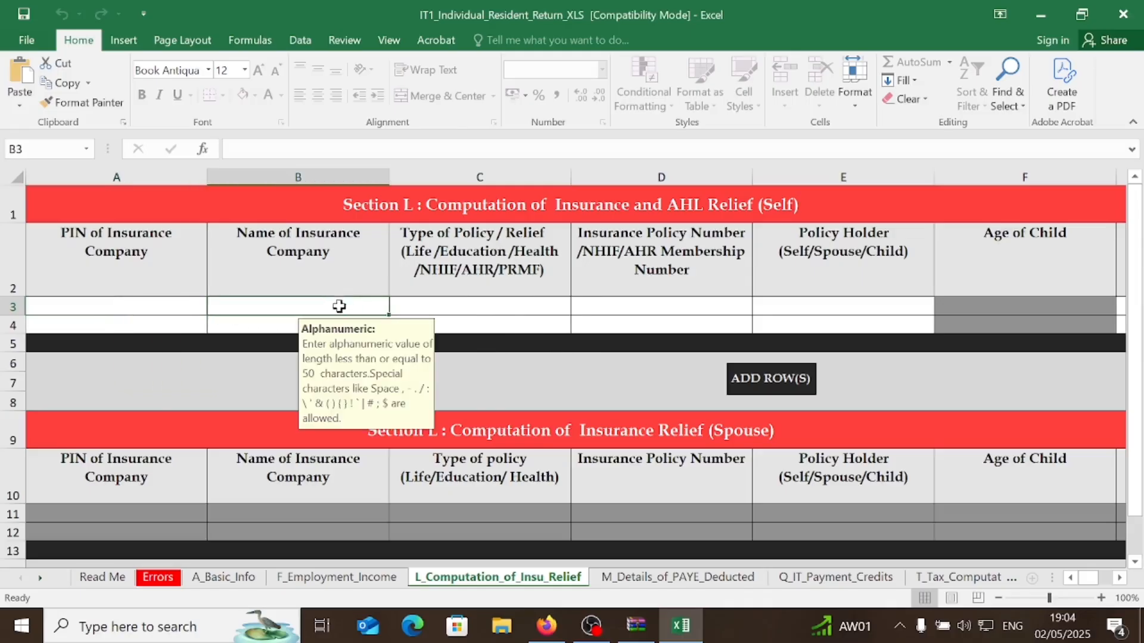
click(511, 307)
click(578, 307)
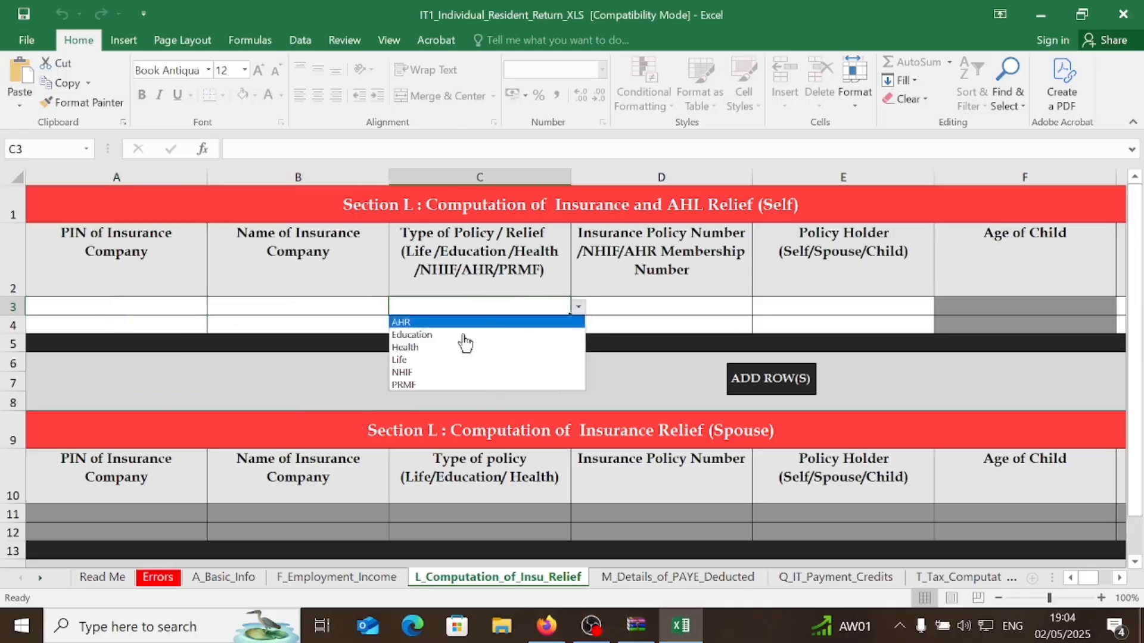
key(Escape)
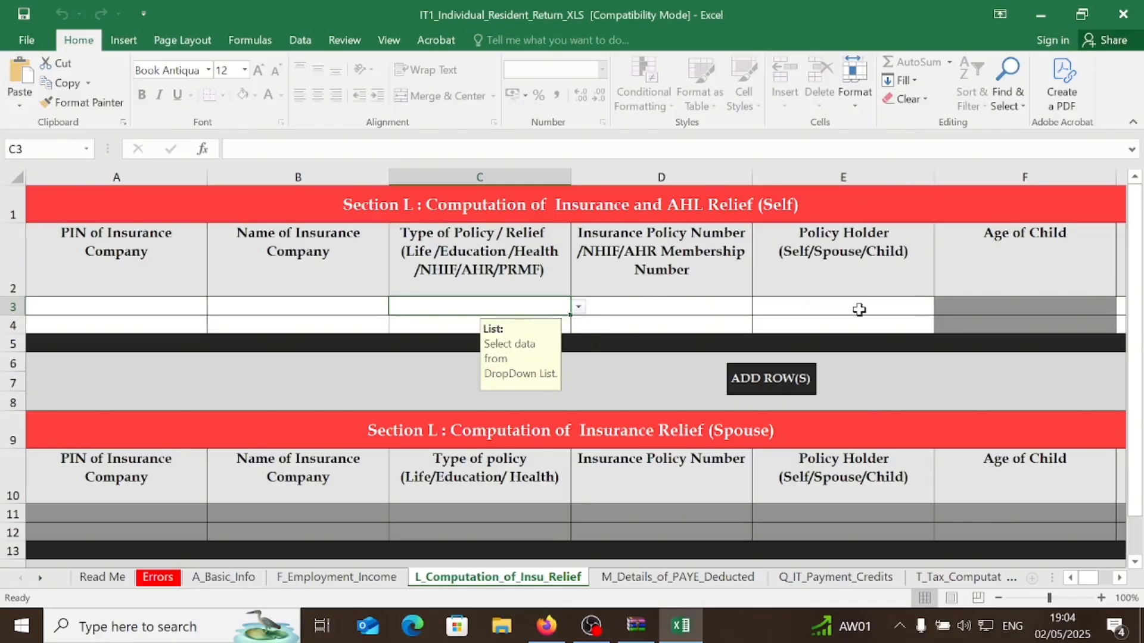
click(89, 306)
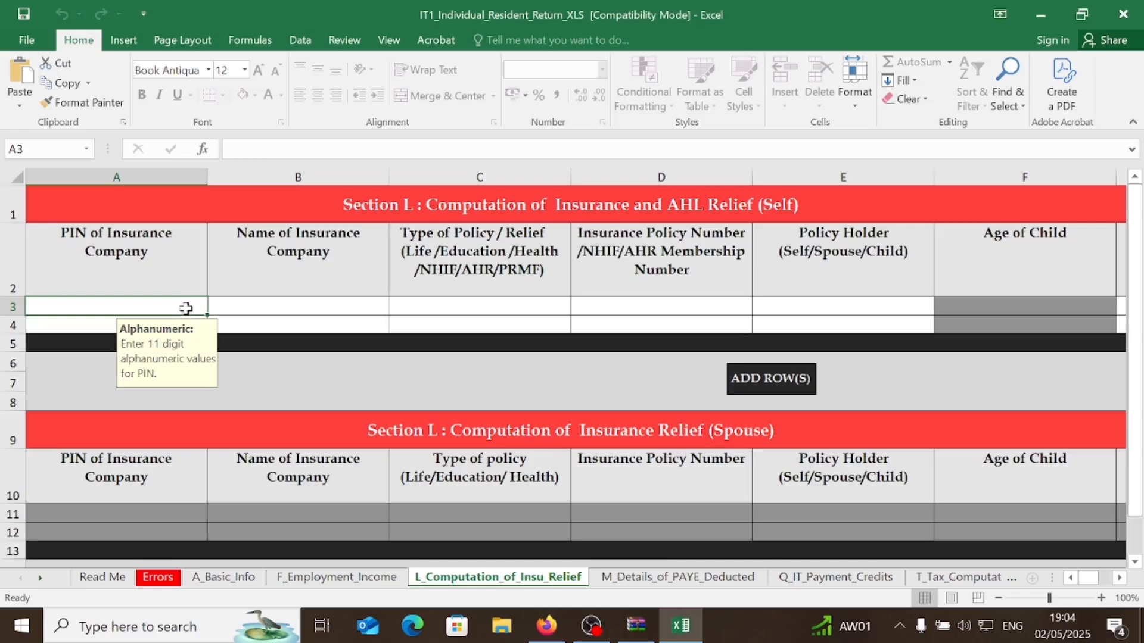
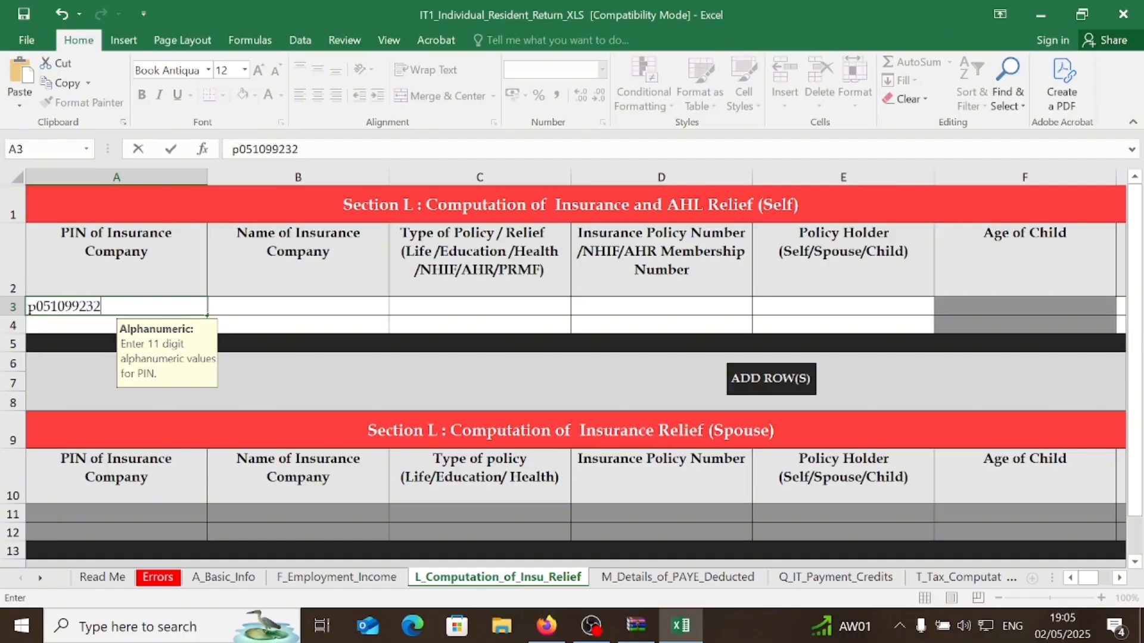
- Enter the insurer's PIN and NHIF as the company name in the first relief row
click(227, 305)
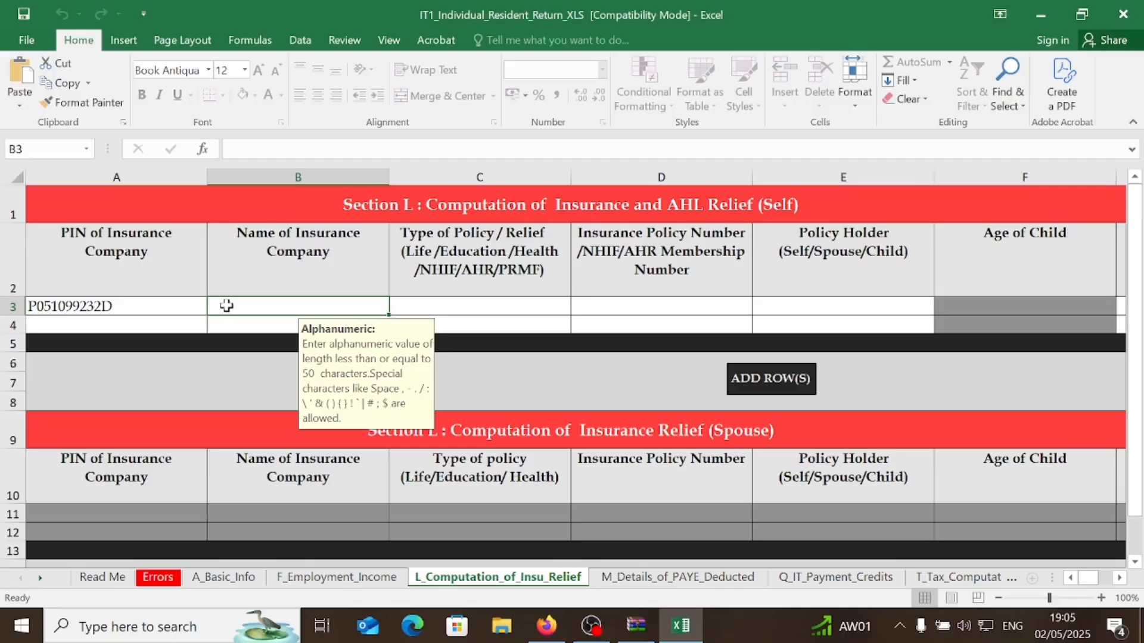
text(NH)
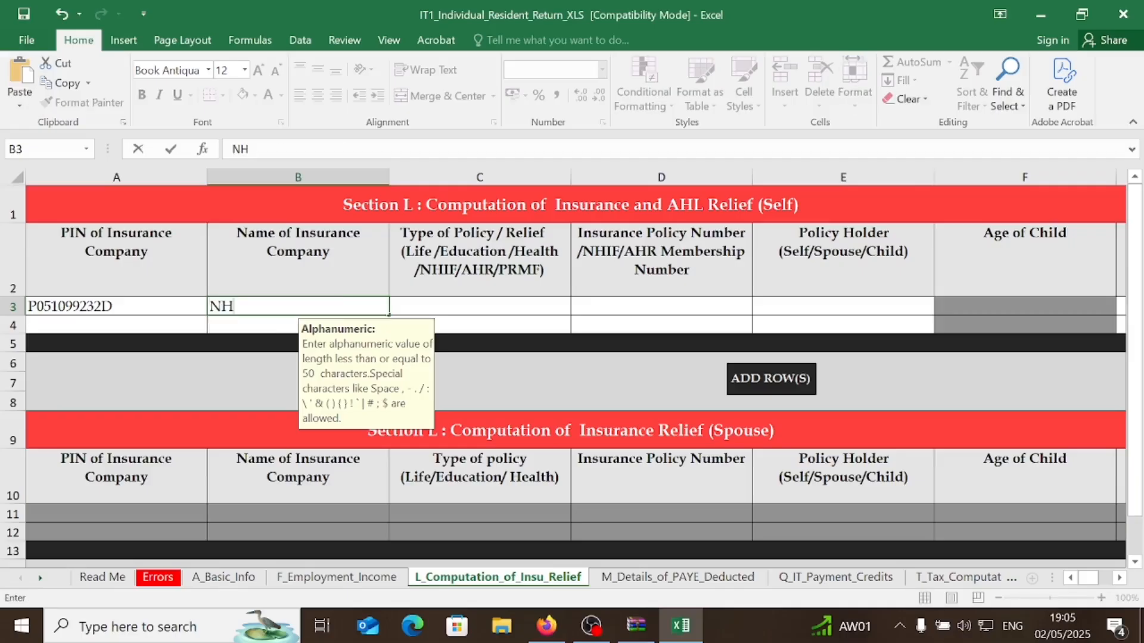
text(IF)
click(447, 309)
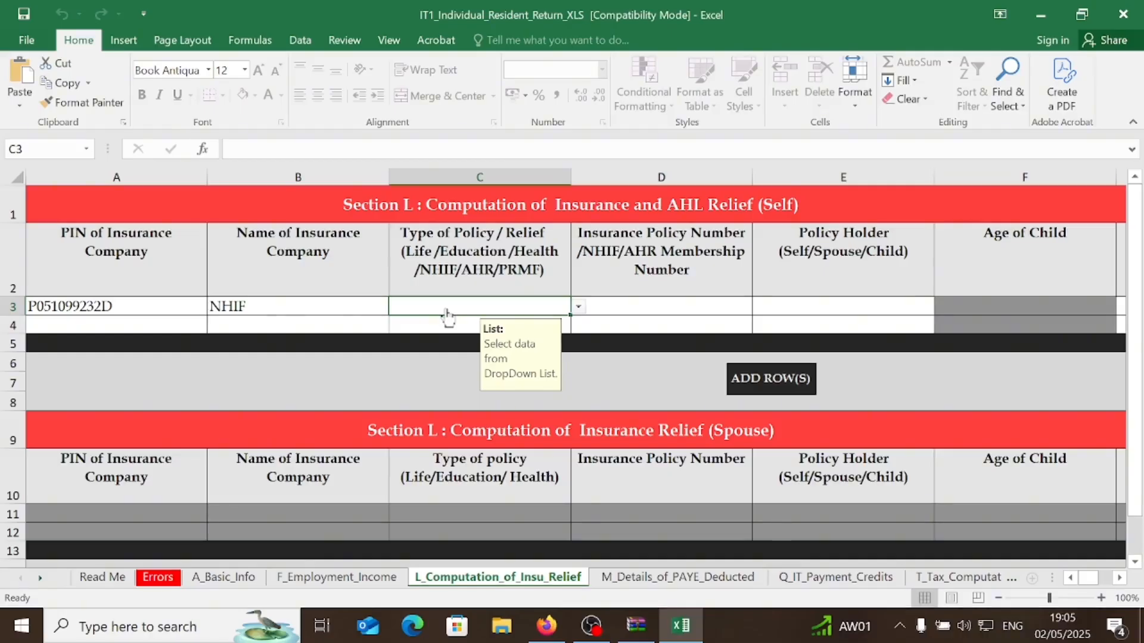
- Set the first row's policy type to NHIF and enter its membership number
click(578, 307)
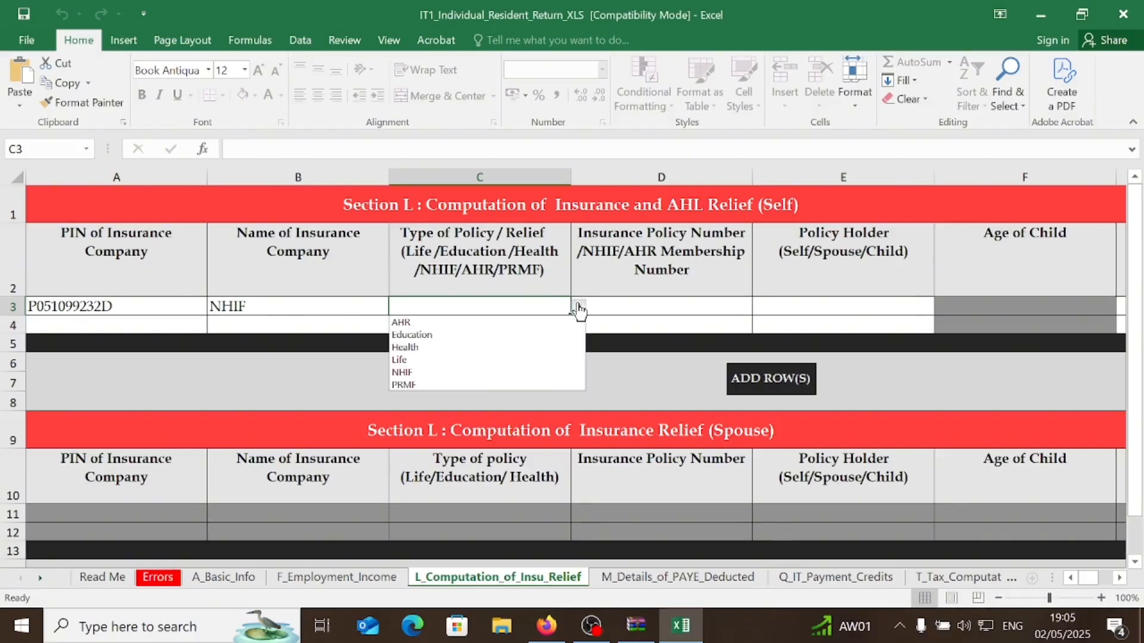
click(416, 372)
click(653, 307)
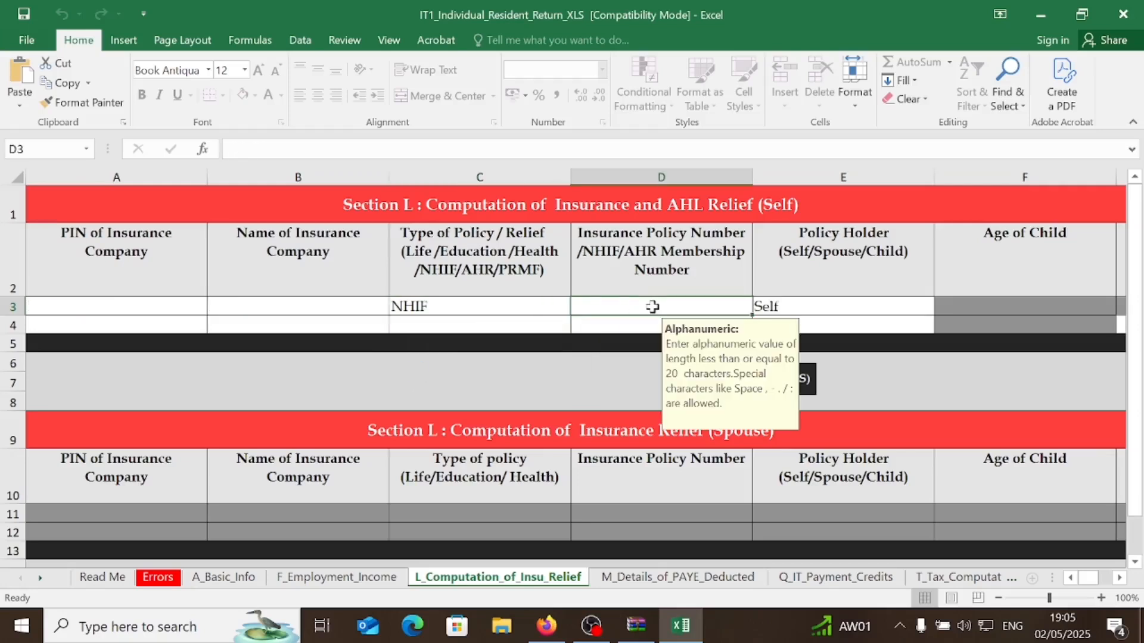
text(12345)
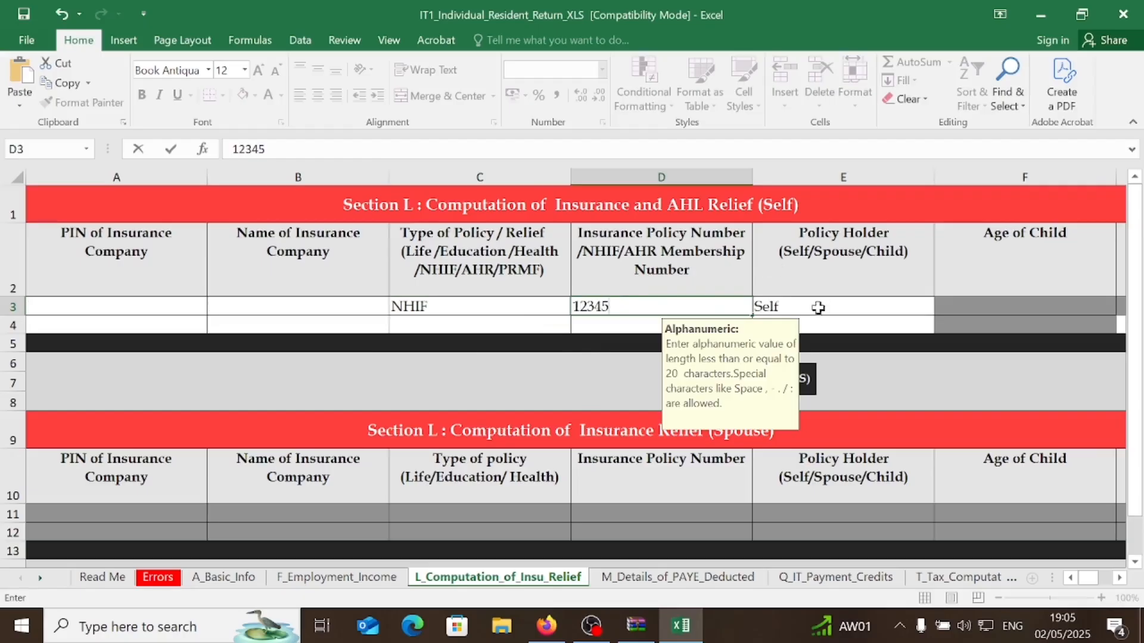
key(ctrl+Return)
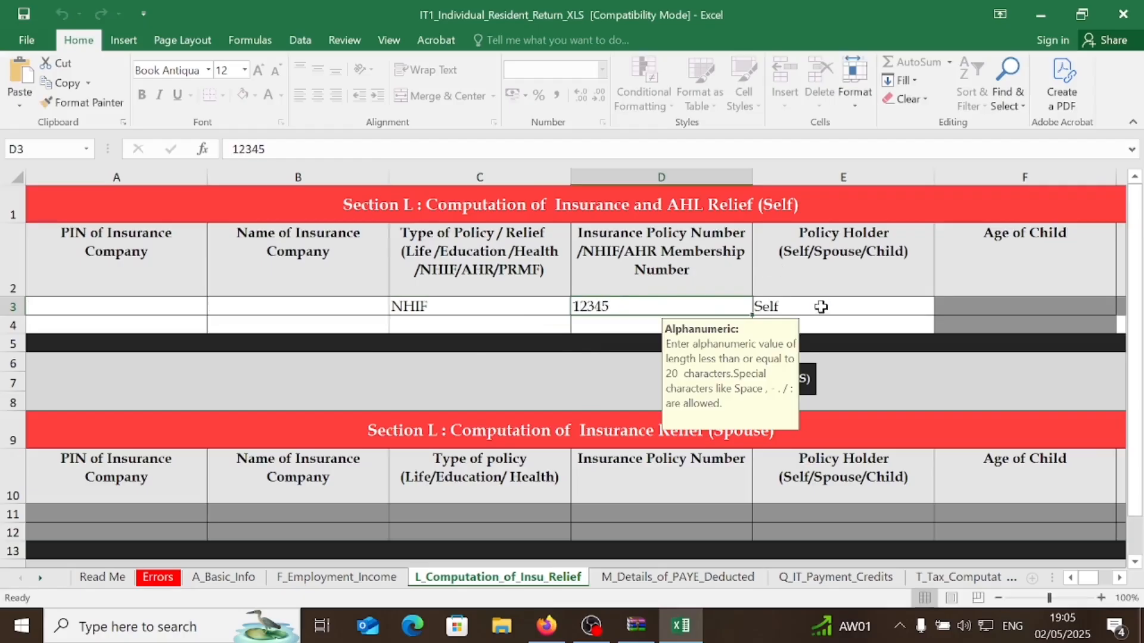
scroll(1113, 587, right, 3)
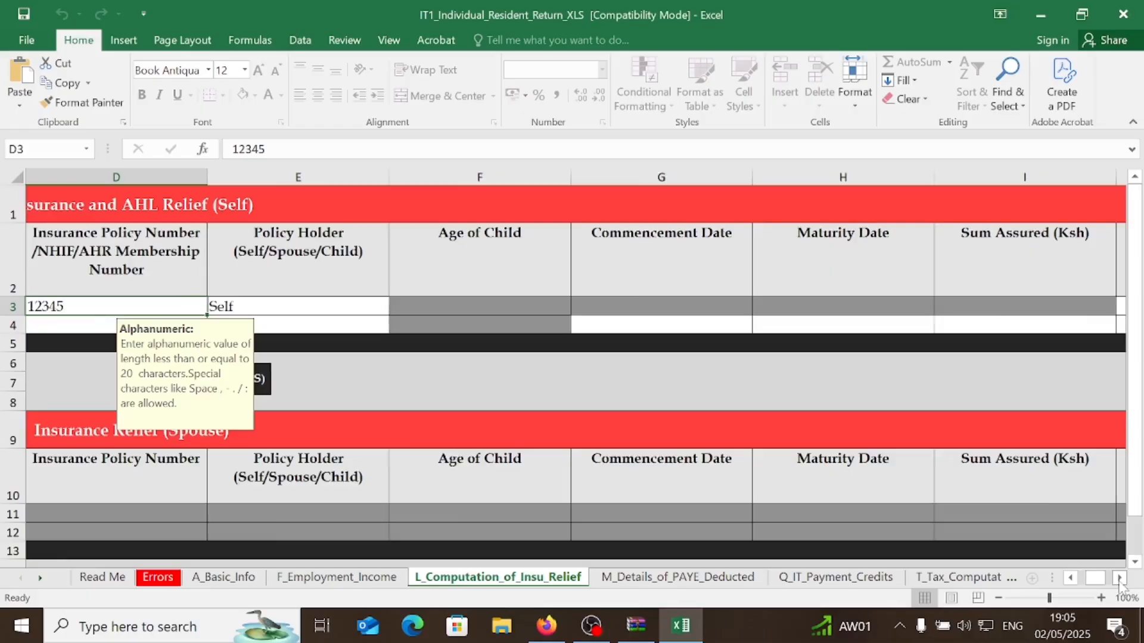
scroll(1099, 582, right, 2)
- Enter 1805.51 as the NHIF row's annual contribution, giving a relief of 270.83
click(862, 302)
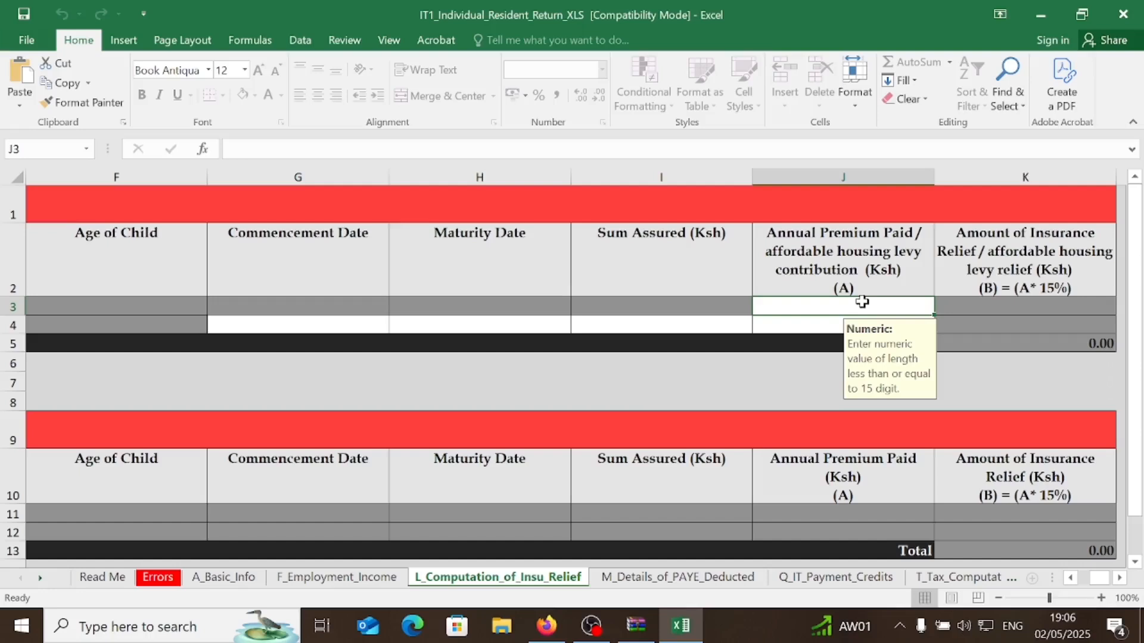
text(1805.51)
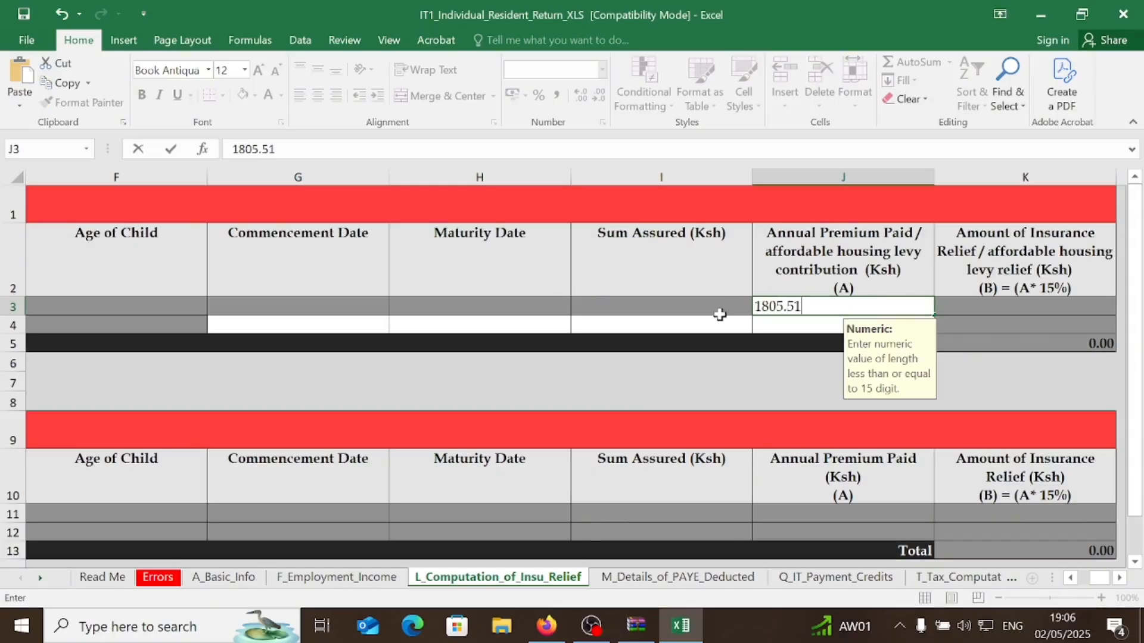
key(ctrl+Return)
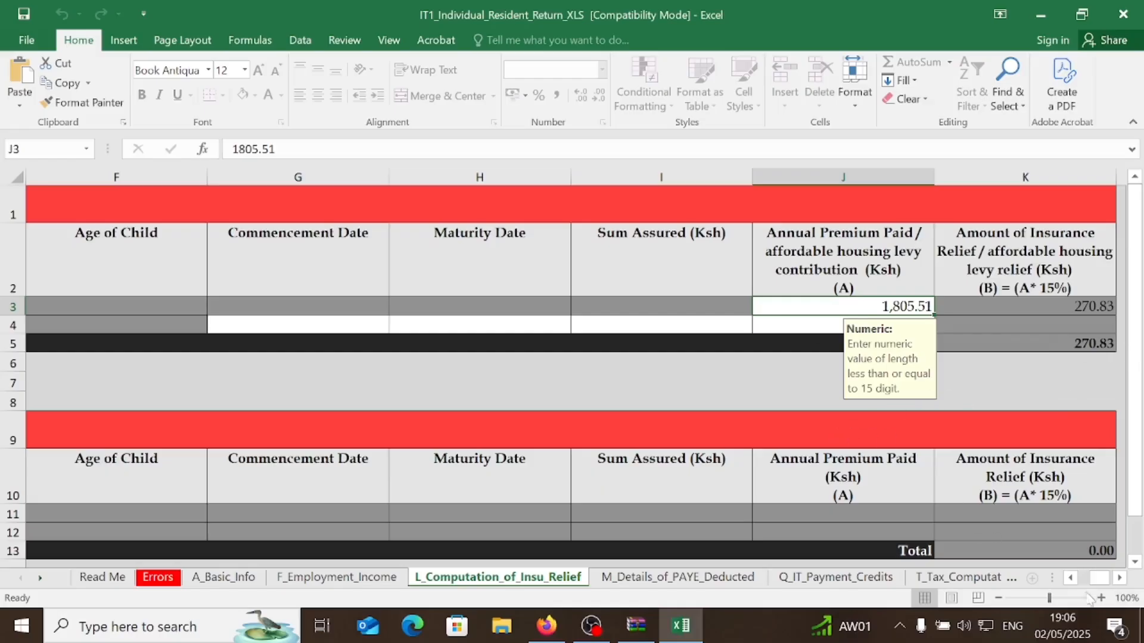
click(1073, 579)
click(1072, 579)
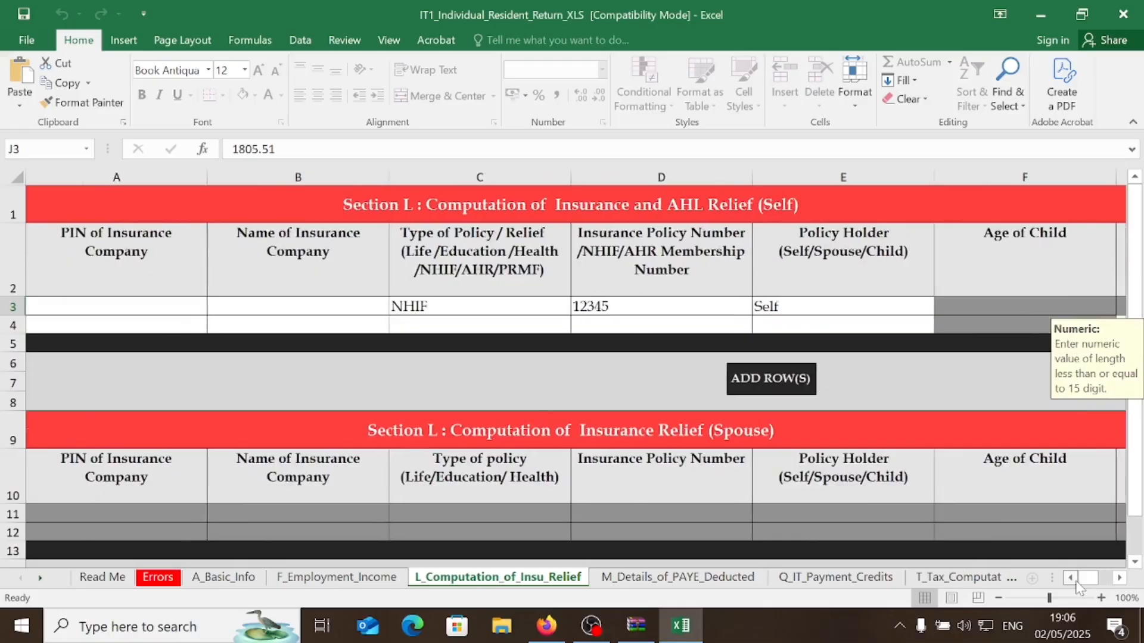
- Fill the NHIF row's insurer PIN and set NHIF as the insurance company name
click(101, 322)
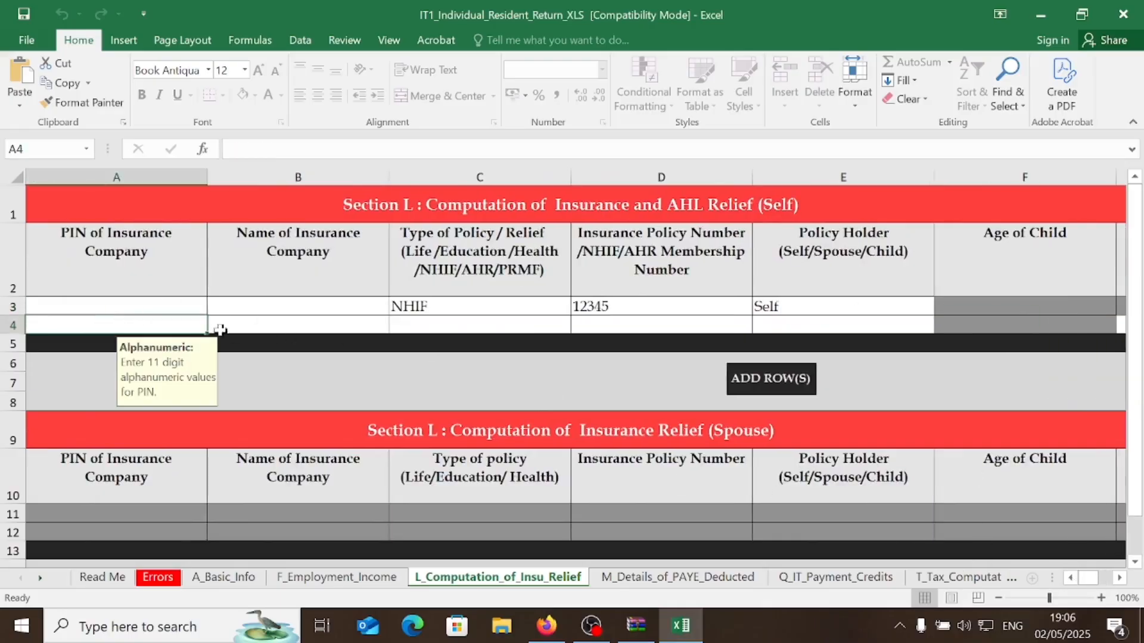
click(166, 309)
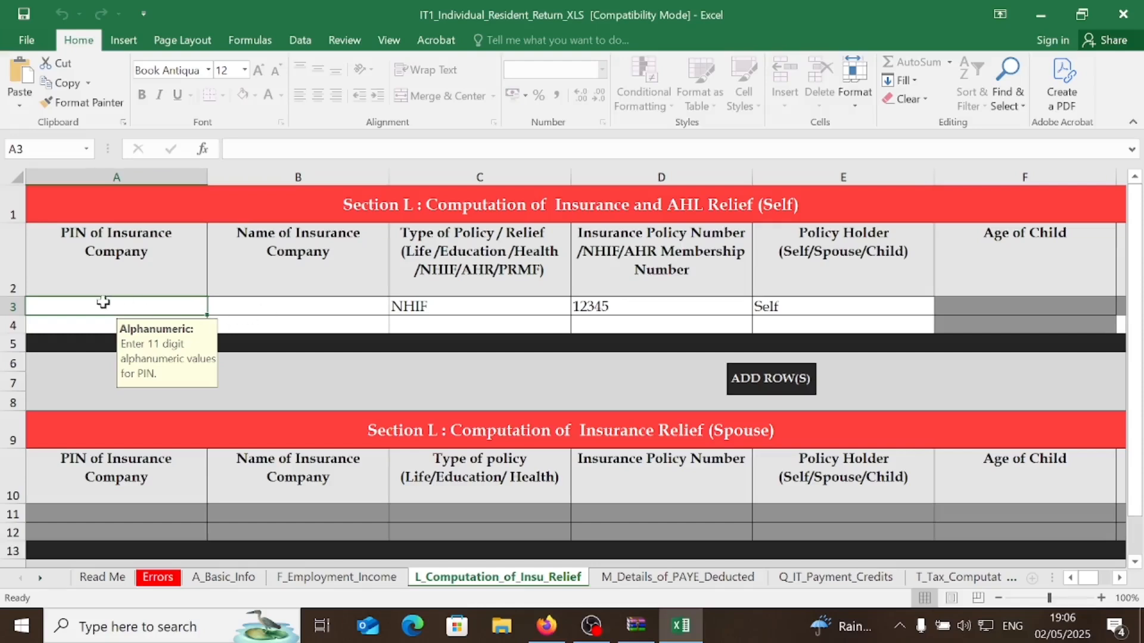
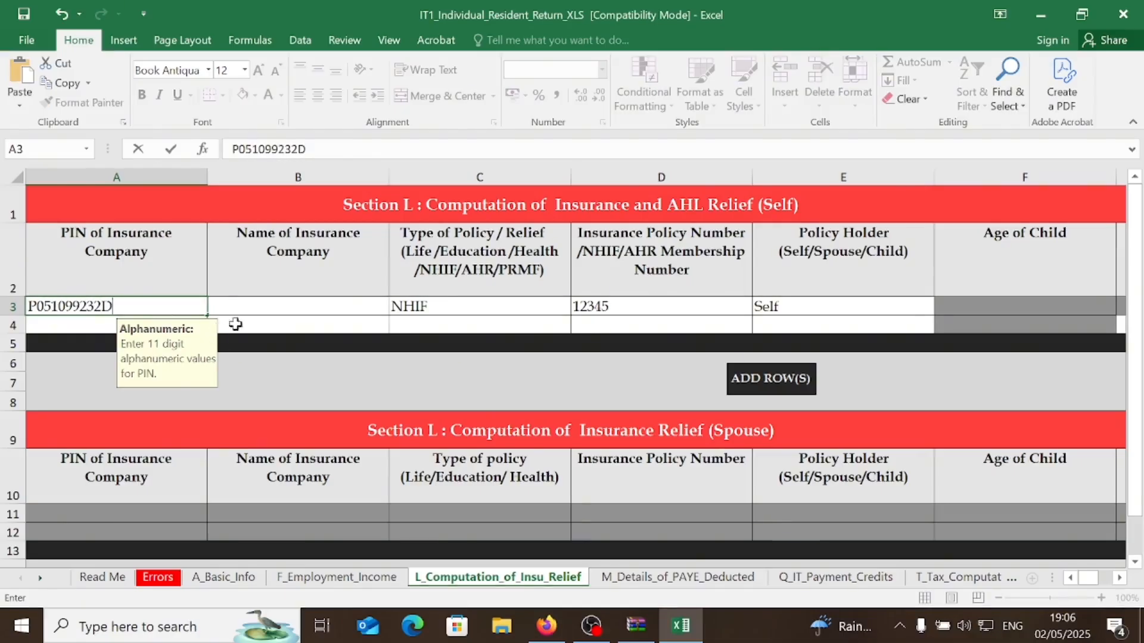
click(283, 309)
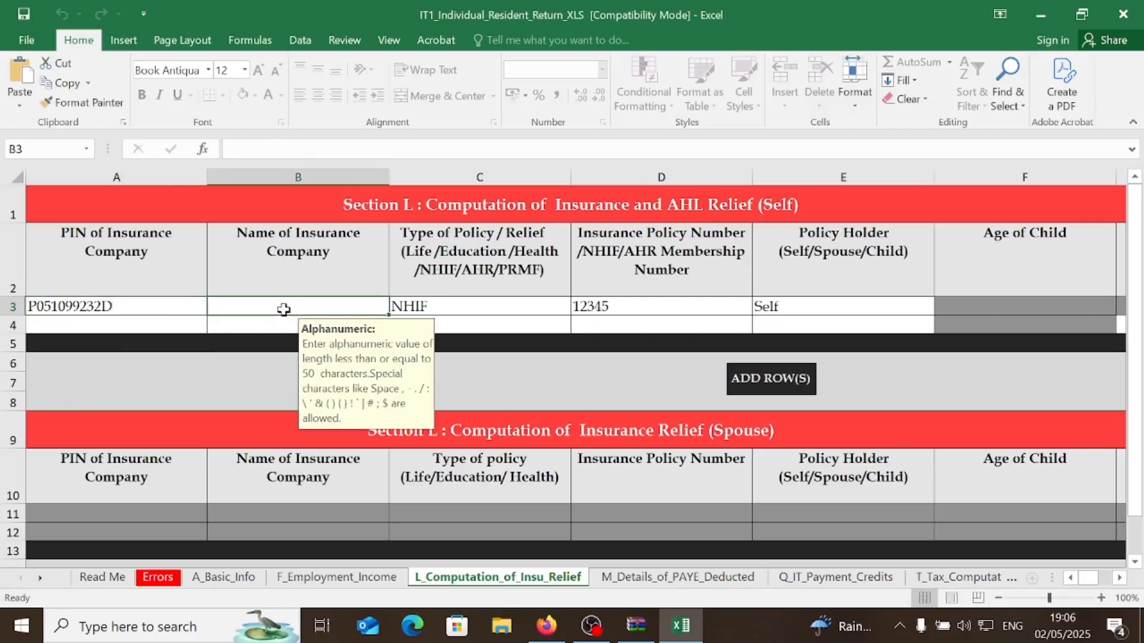
text(NHIF)
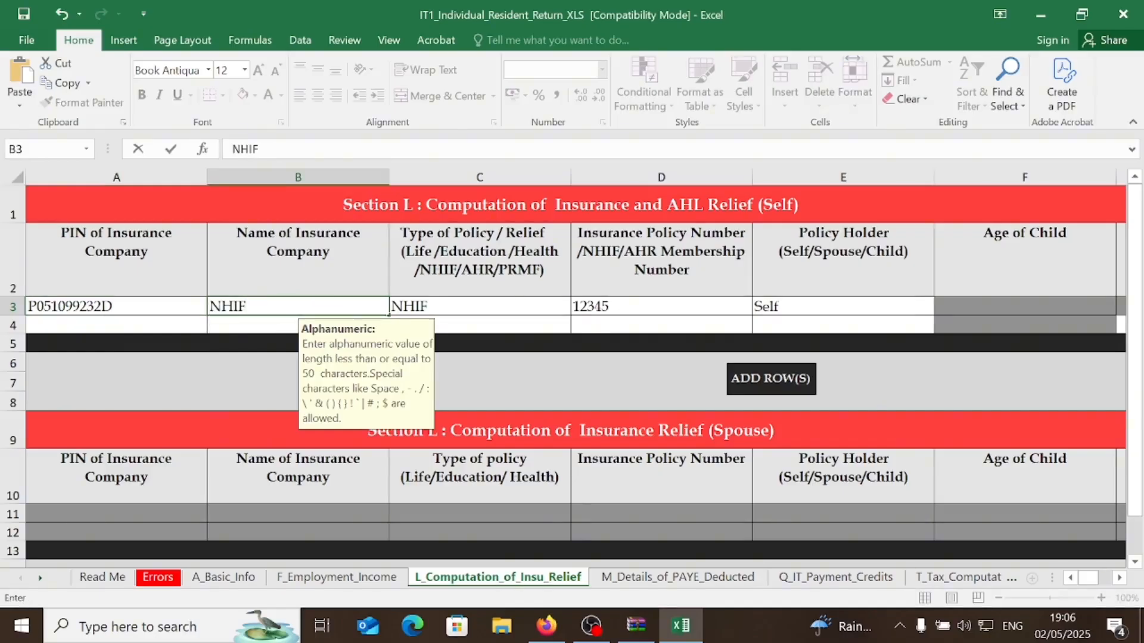
click(482, 305)
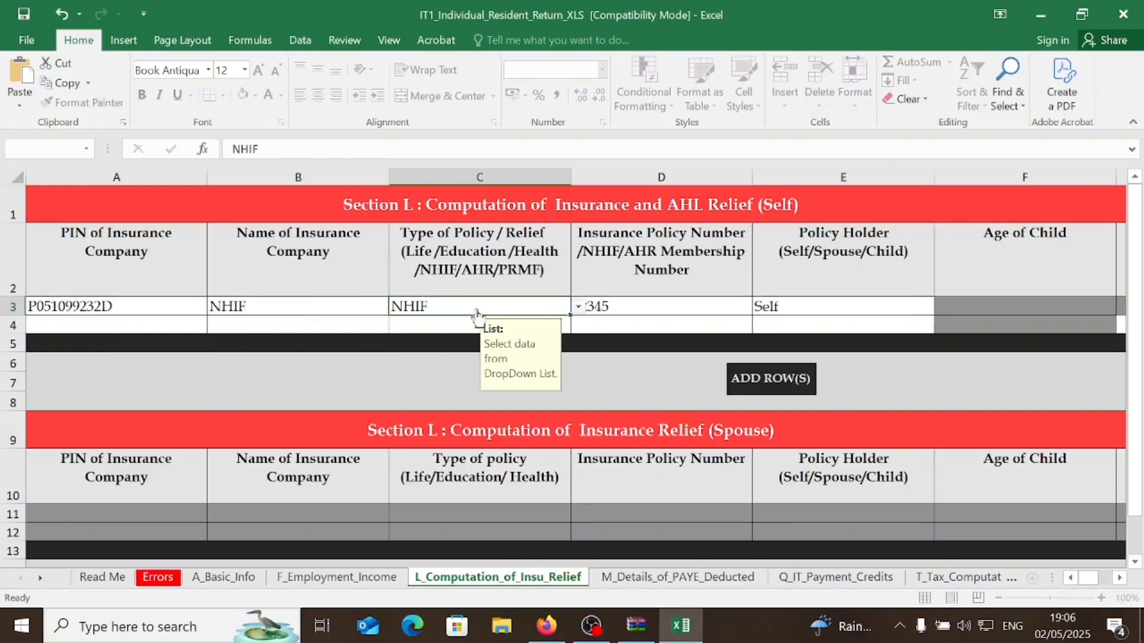
click(136, 326)
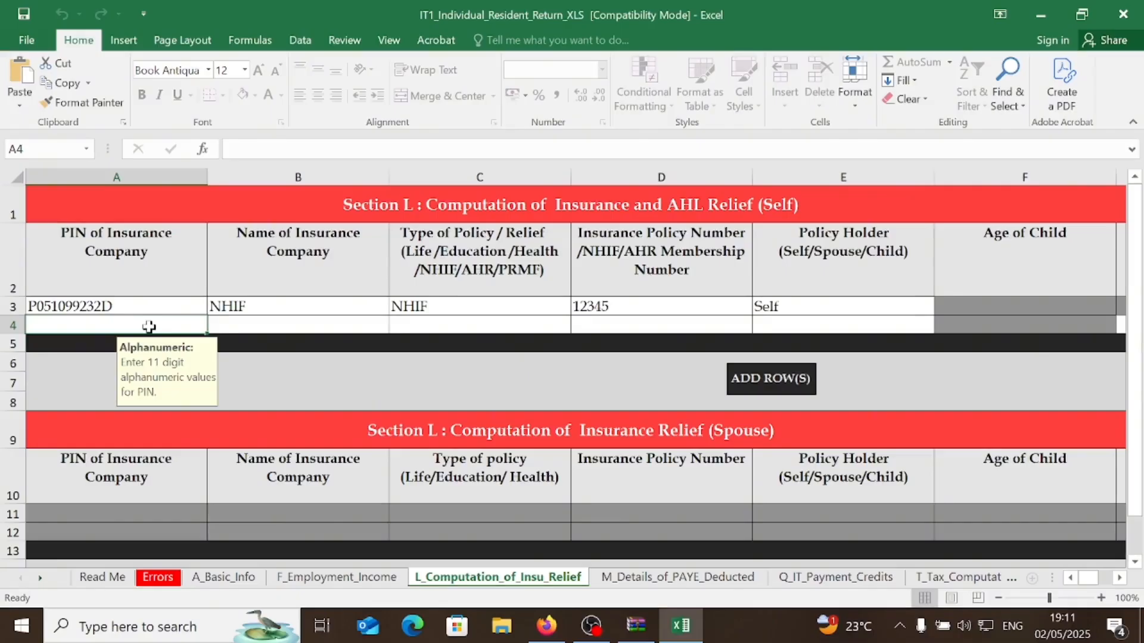
- Add a second Self insurance row with policy type AHR
click(464, 324)
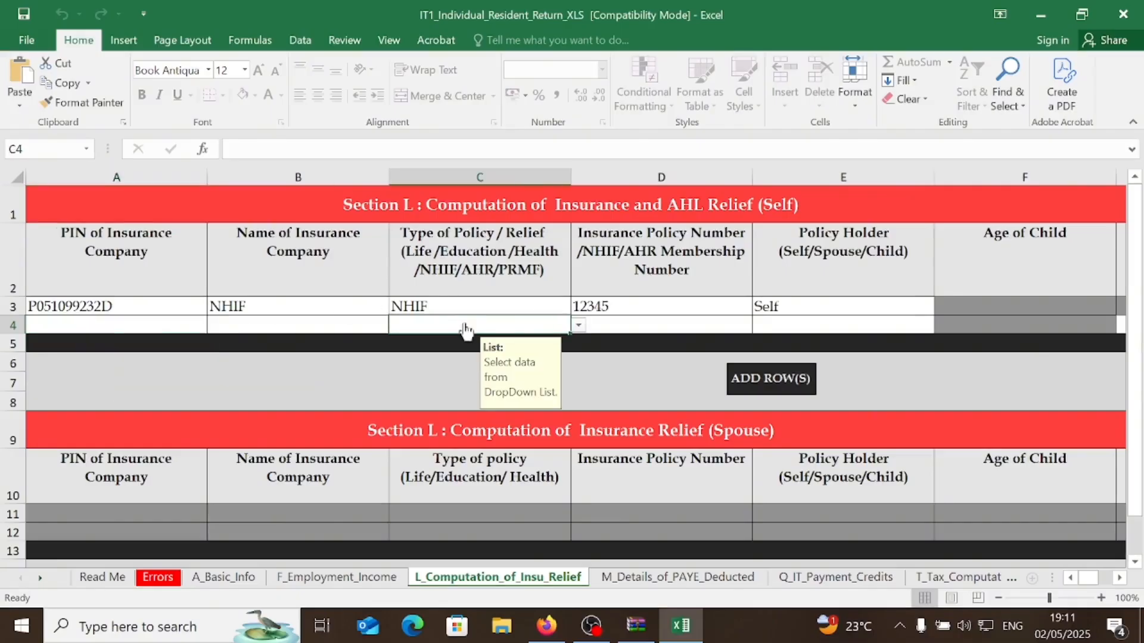
click(579, 325)
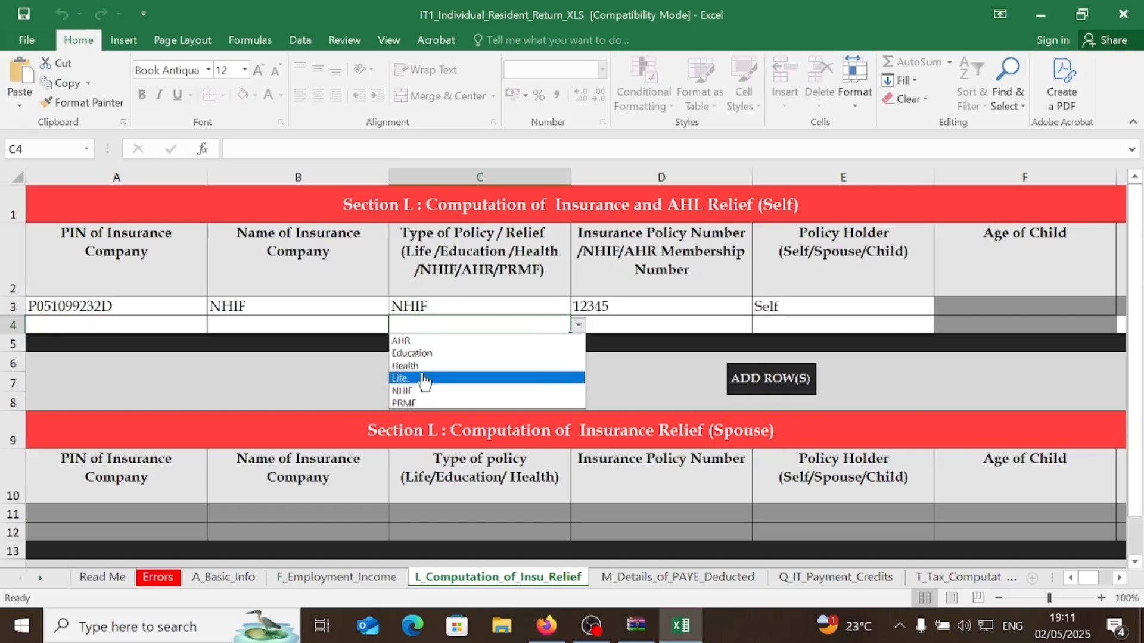
click(417, 341)
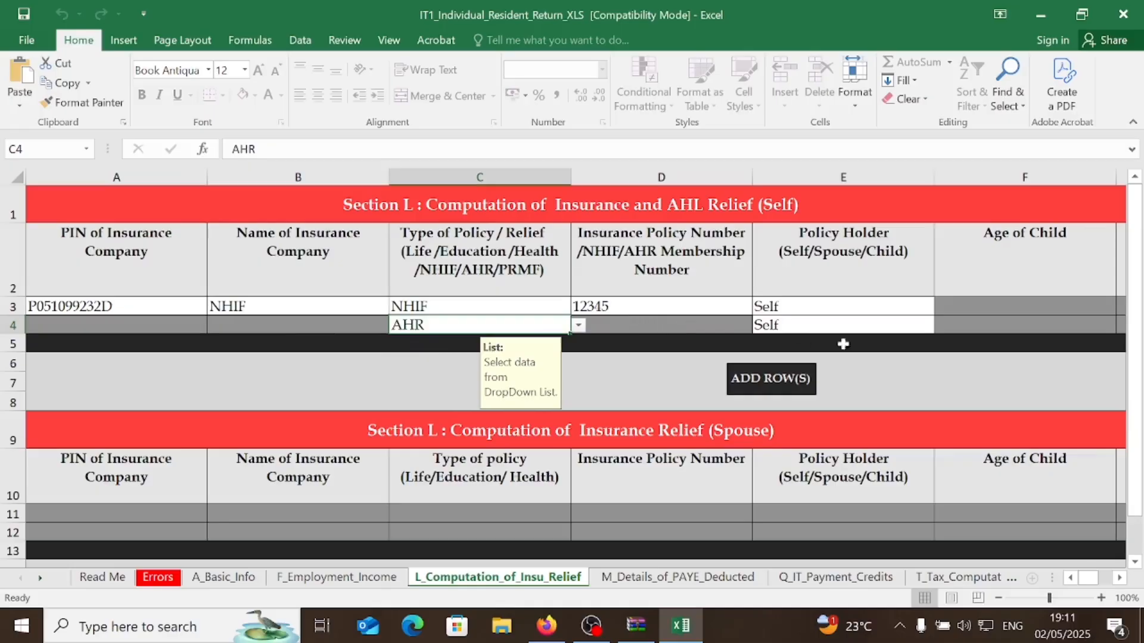
click(1119, 578)
click(1119, 578)
click(1119, 578)
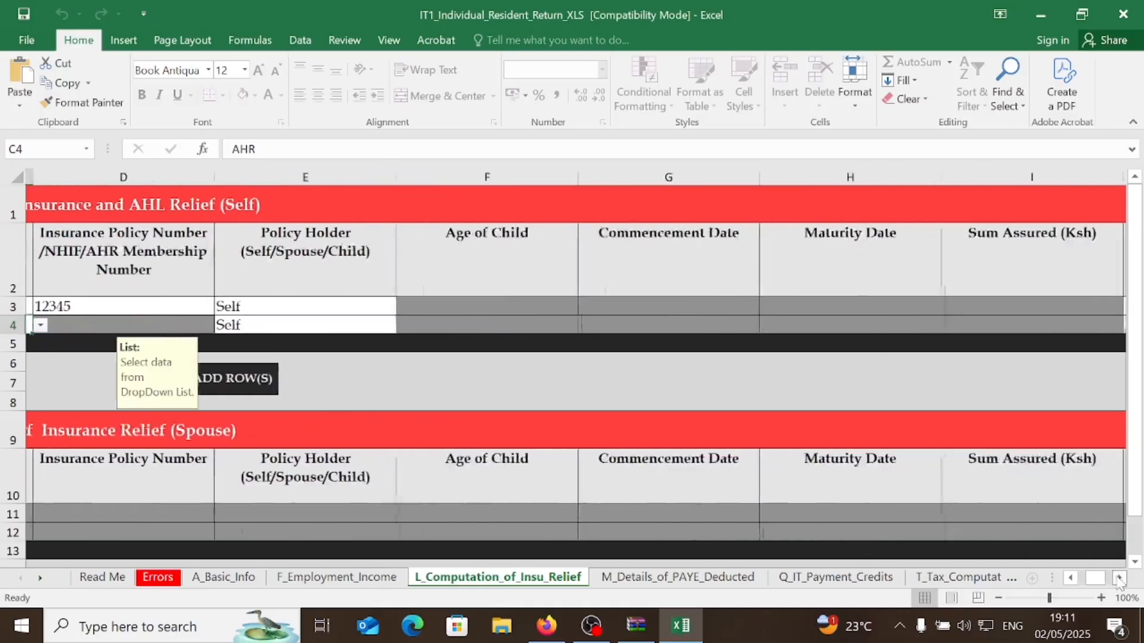
click(1119, 578)
click(1118, 578)
click(875, 325)
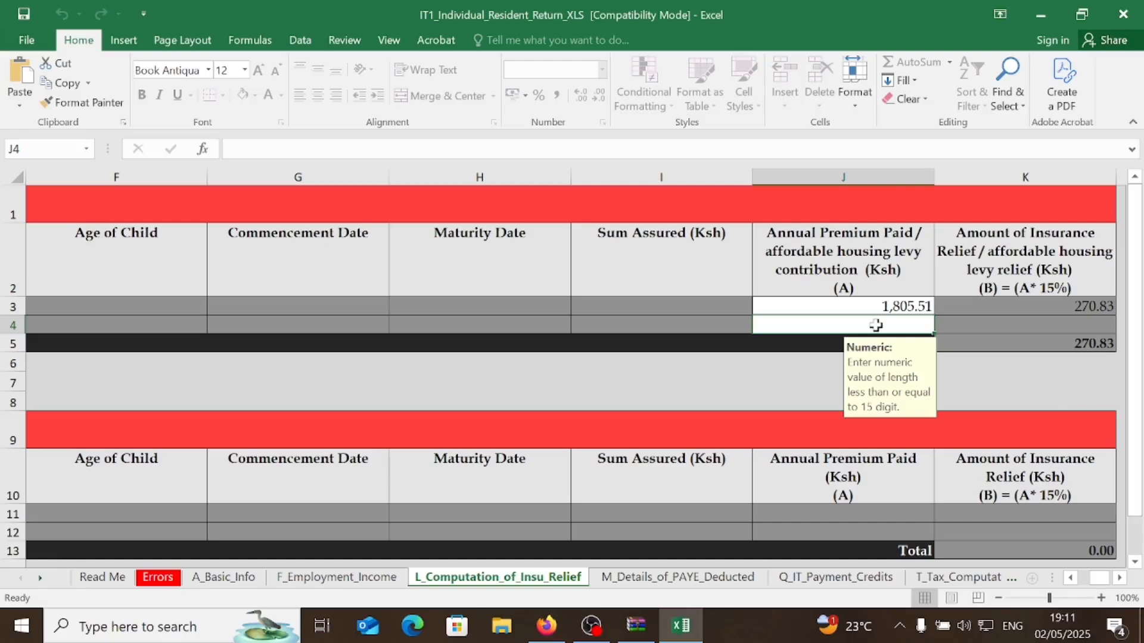
- Enter 3519 as the AHR row's contribution, raising the Section L relief total to 798.68
text(3)
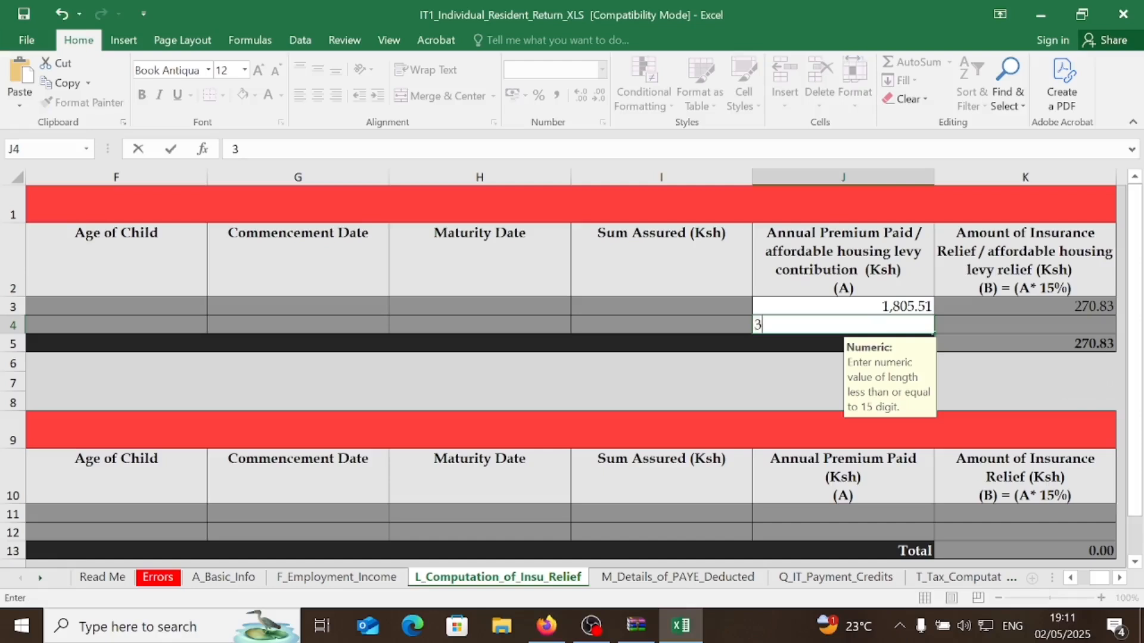
text(519)
click(1037, 332)
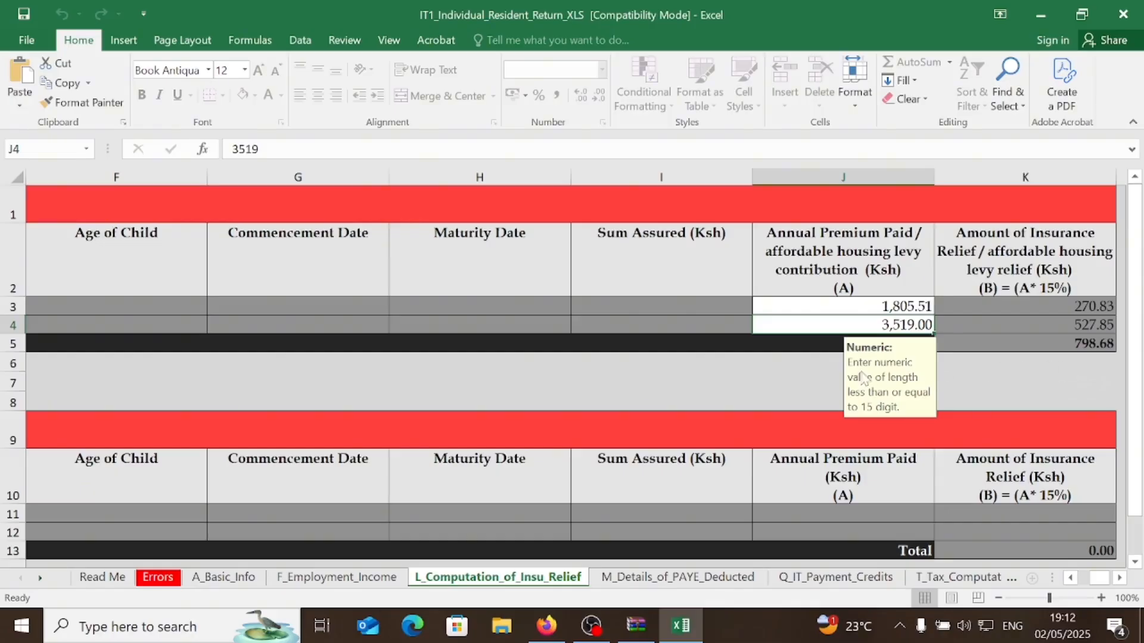
click(1071, 579)
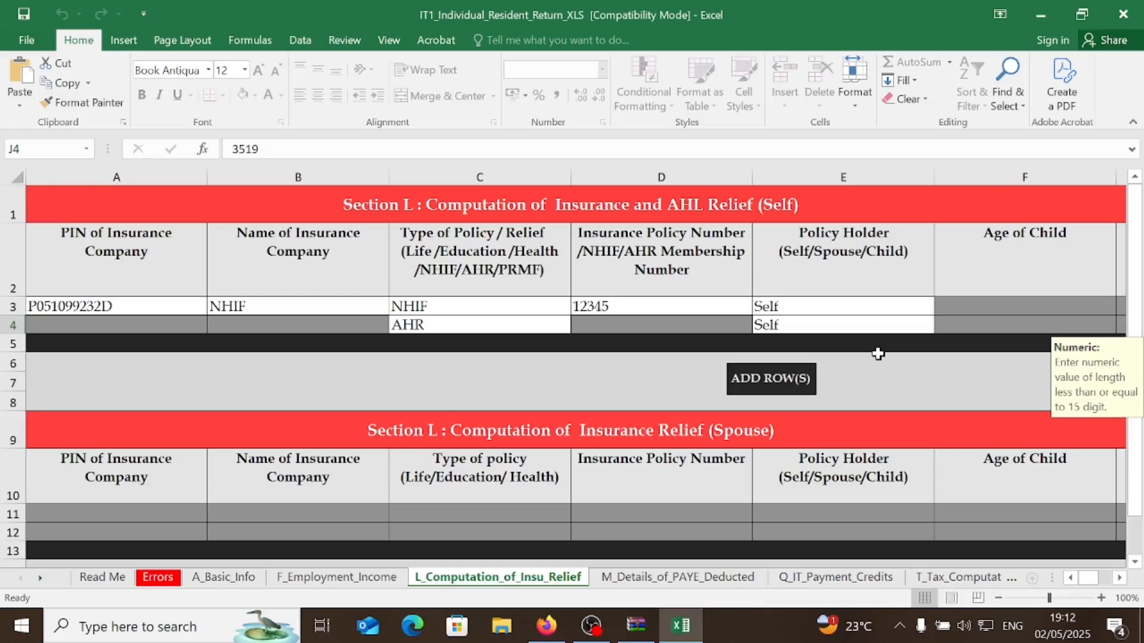
click(657, 581)
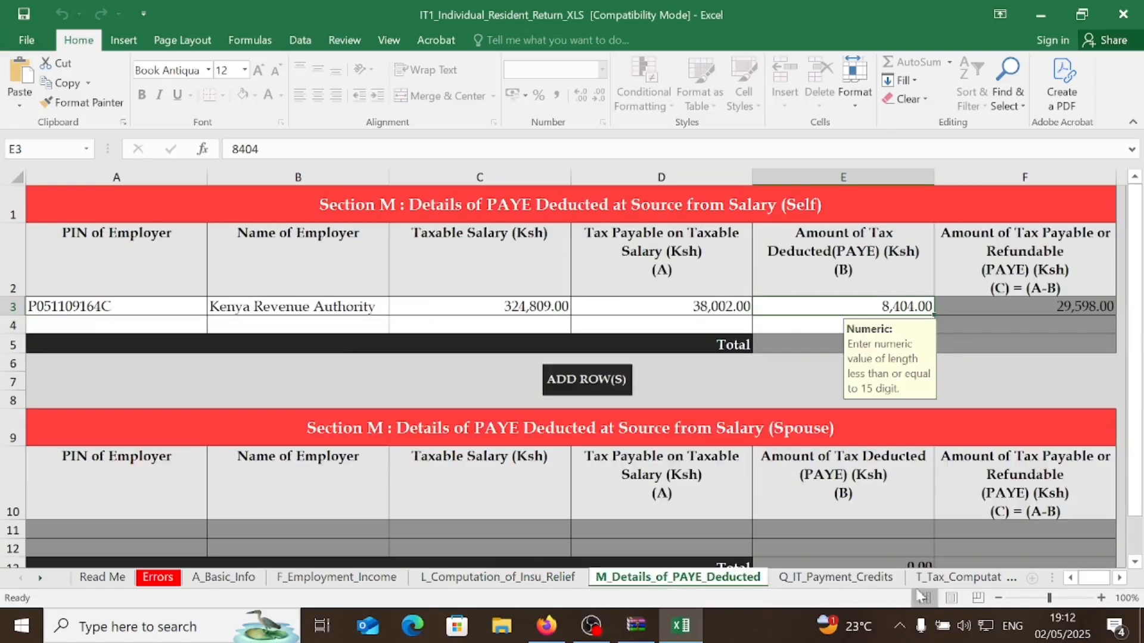
click(956, 577)
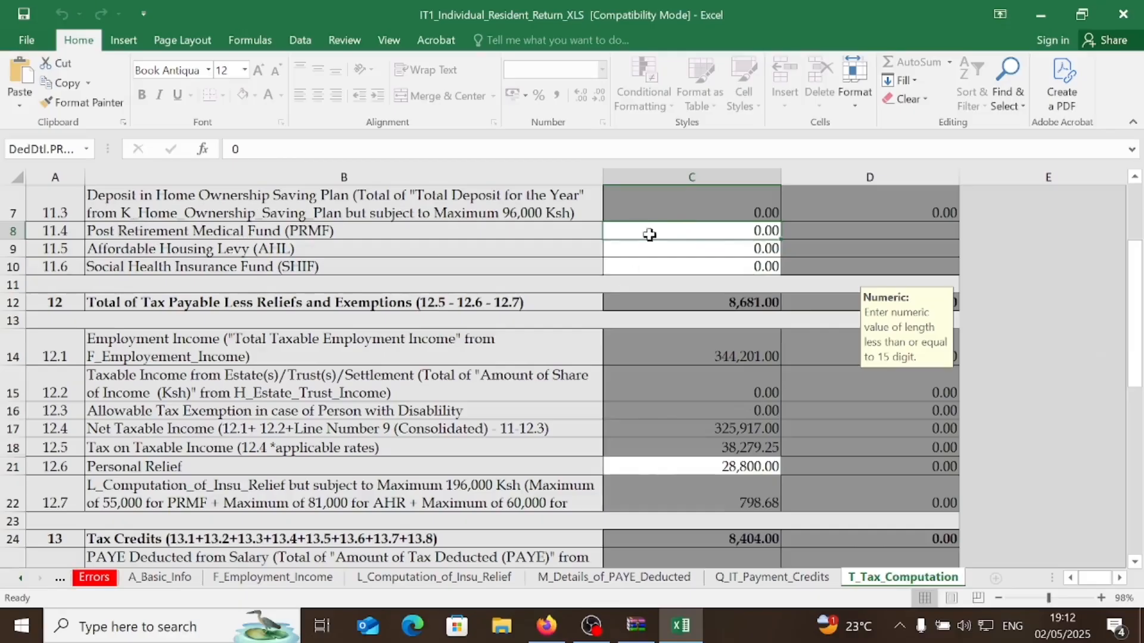
click(404, 579)
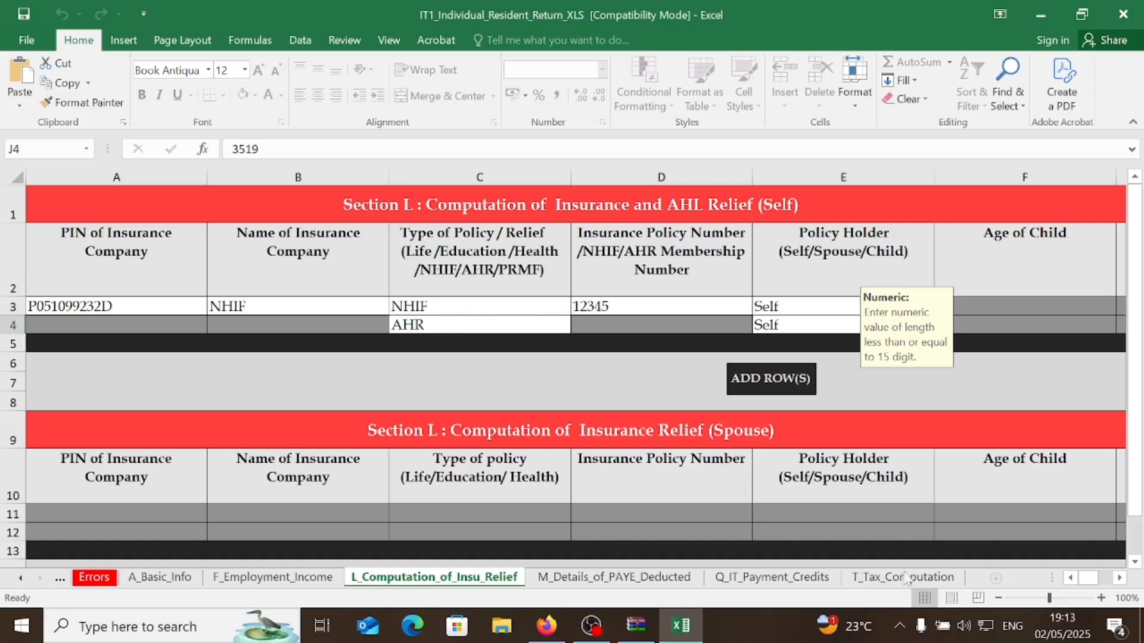
- Show T_Tax_Computation from the top and select the Post Retirement Medical Fund and Housing Levy amounts
click(885, 579)
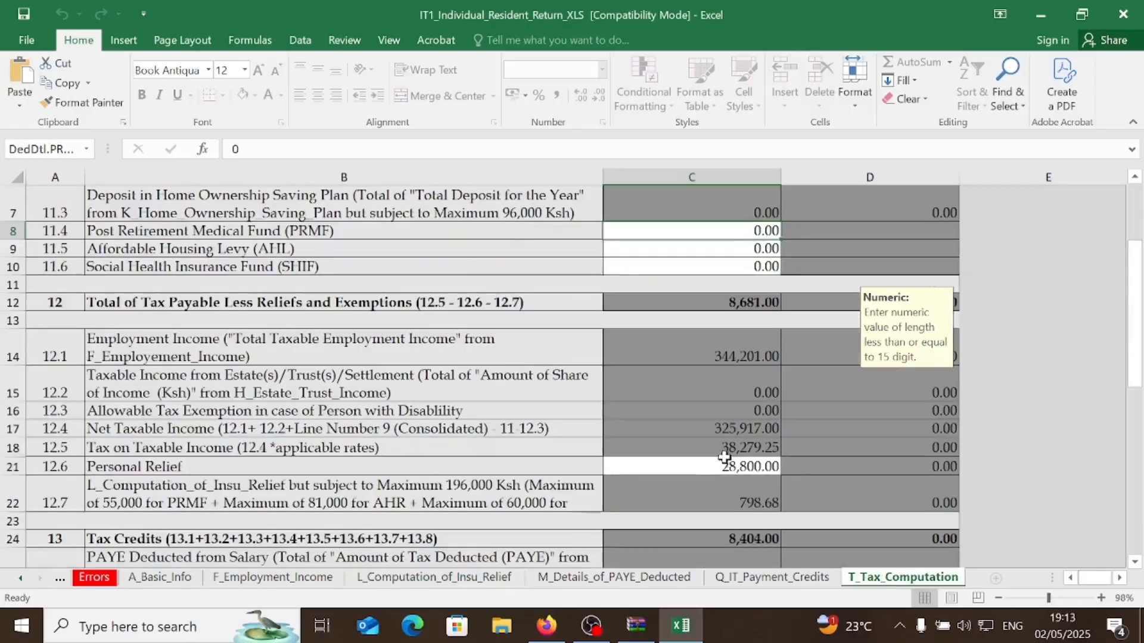
scroll(718, 454, up, 2)
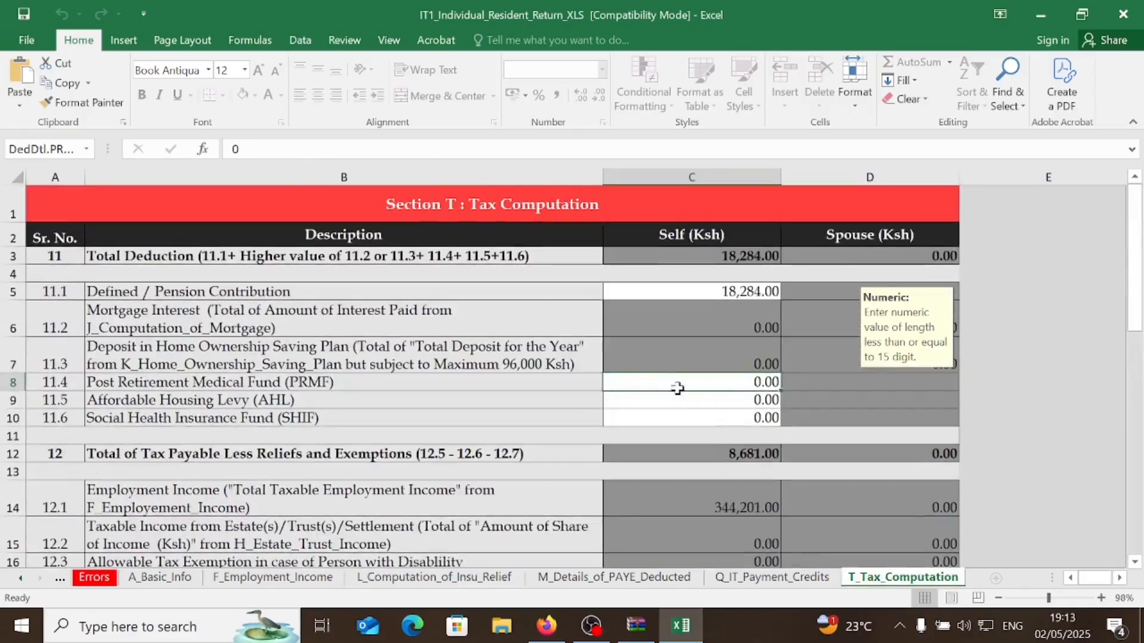
click(657, 381)
click(731, 400)
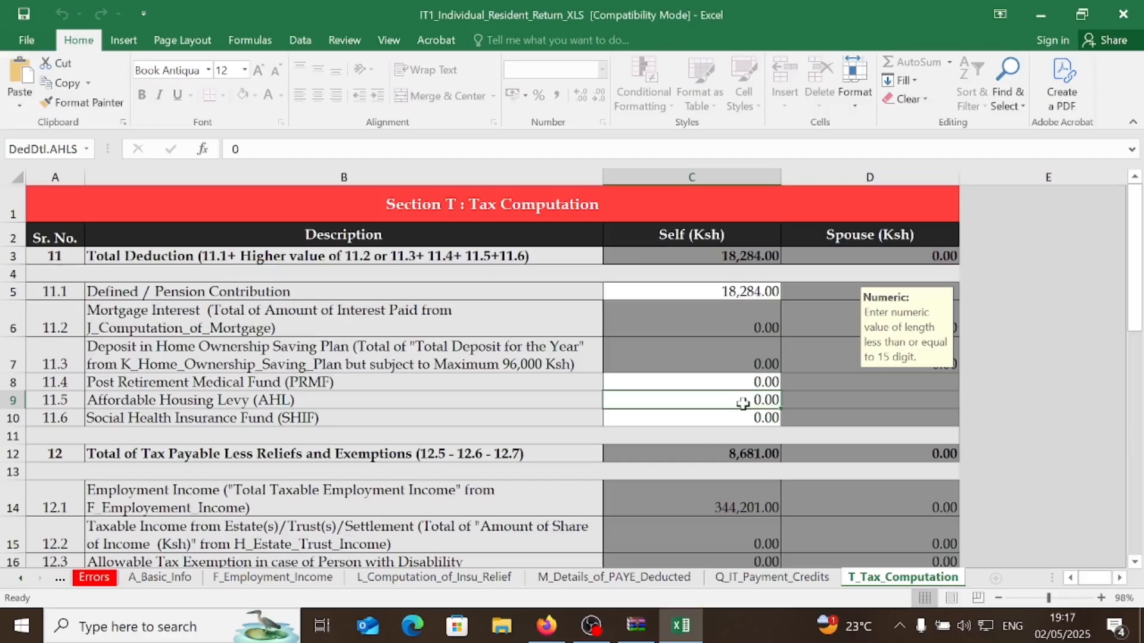
- Enter Affordable Housing Levy 391 and SHIF 717, bringing tax due to 0.00
text(391)
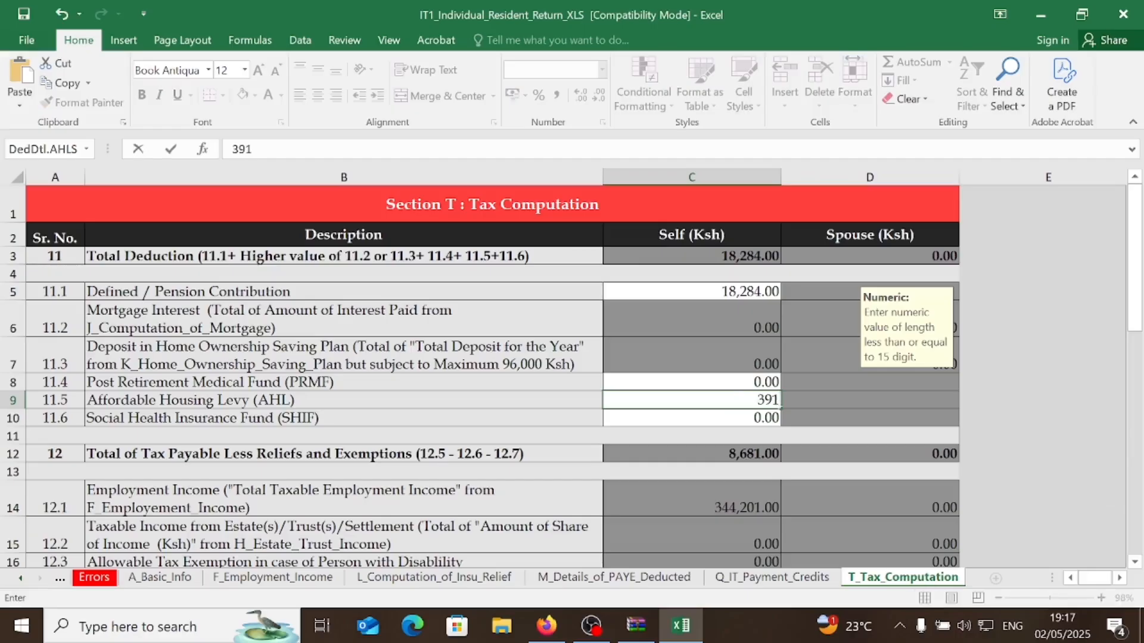
click(744, 420)
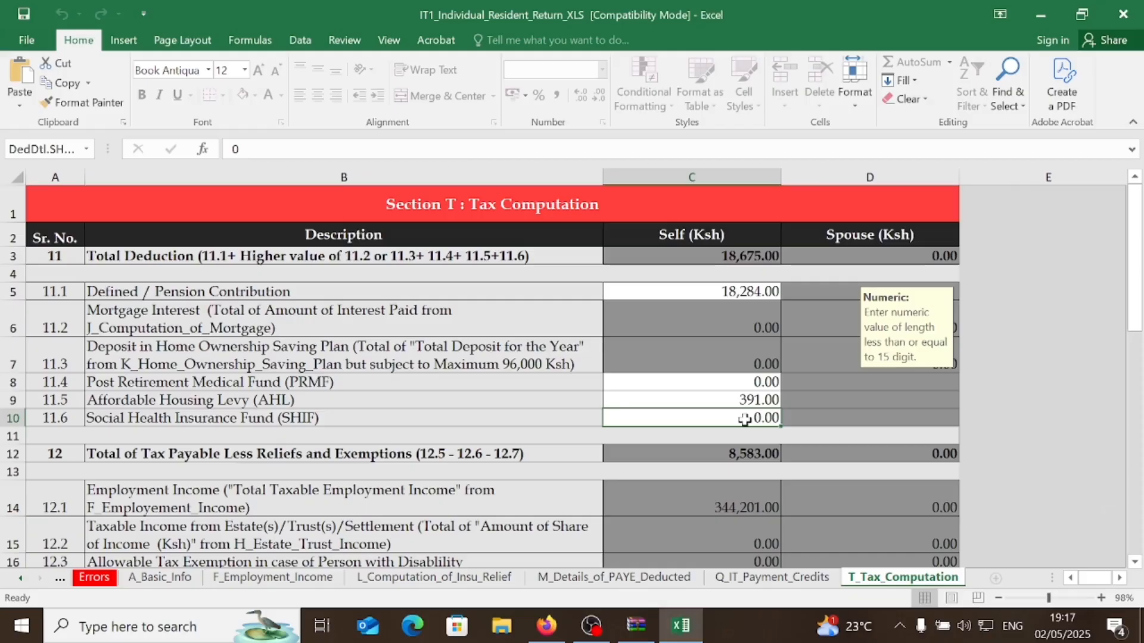
text(717)
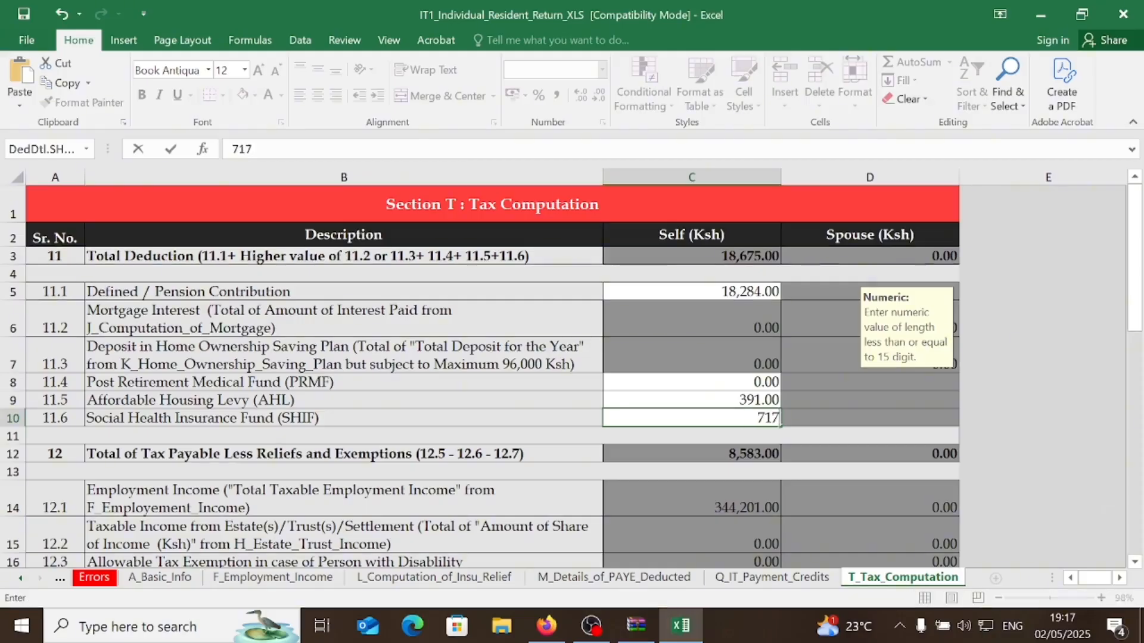
key(Return)
scroll(746, 543, down, 3)
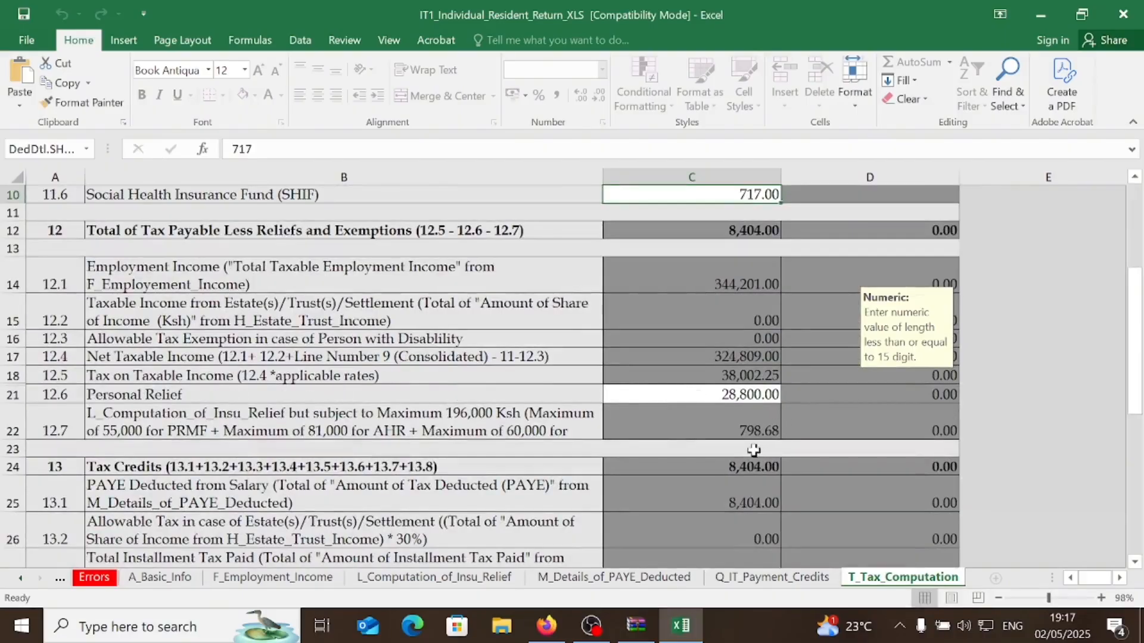
scroll(677, 479, down, 1)
scroll(675, 482, down, 2)
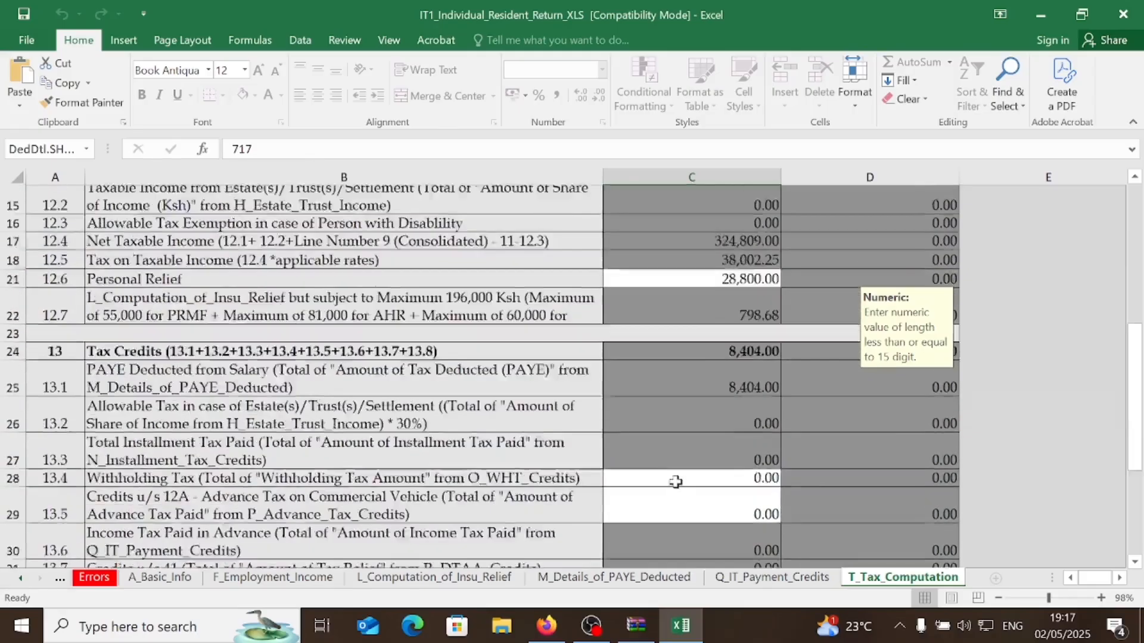
scroll(731, 487, down, 1)
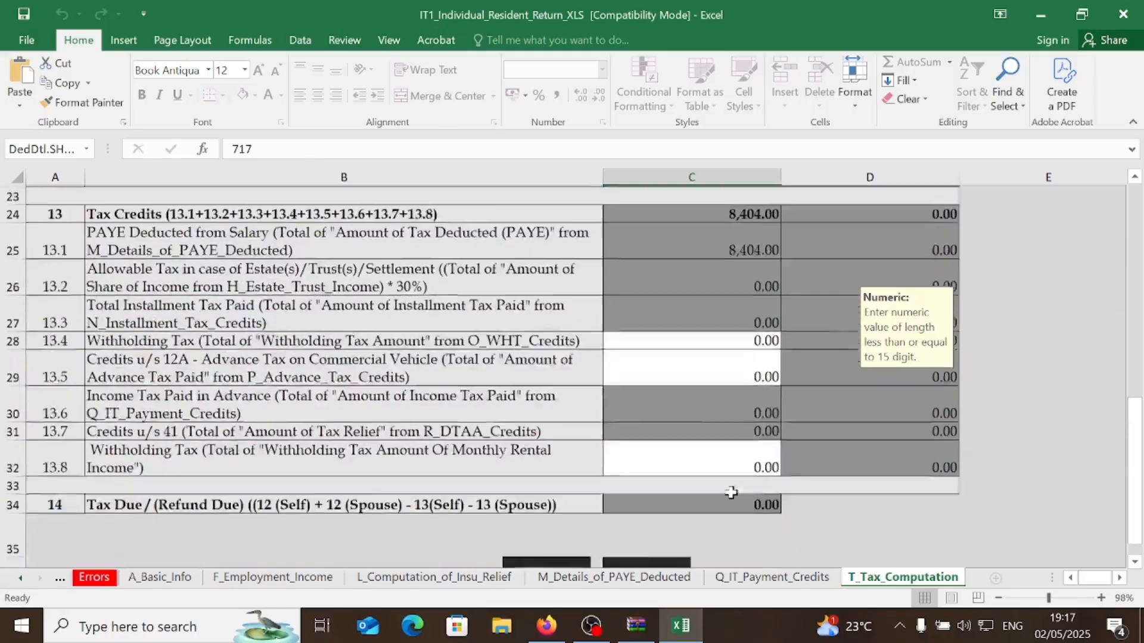
scroll(731, 429, down, 1)
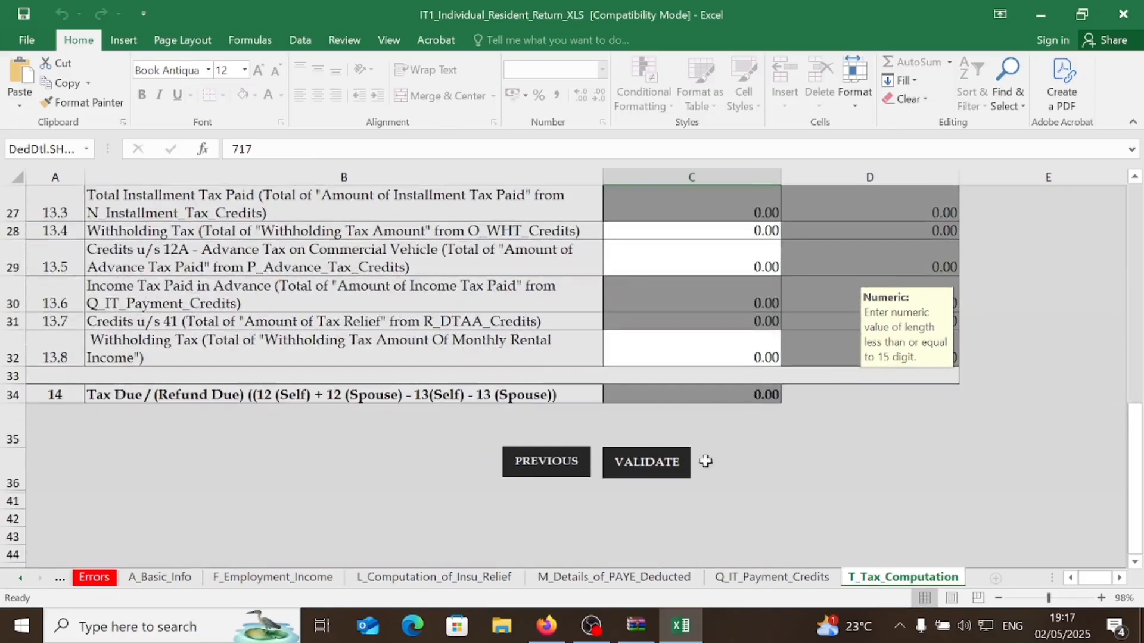
- Validate the return, generate the ITR upload zip, and switch to the iTax portal
click(659, 462)
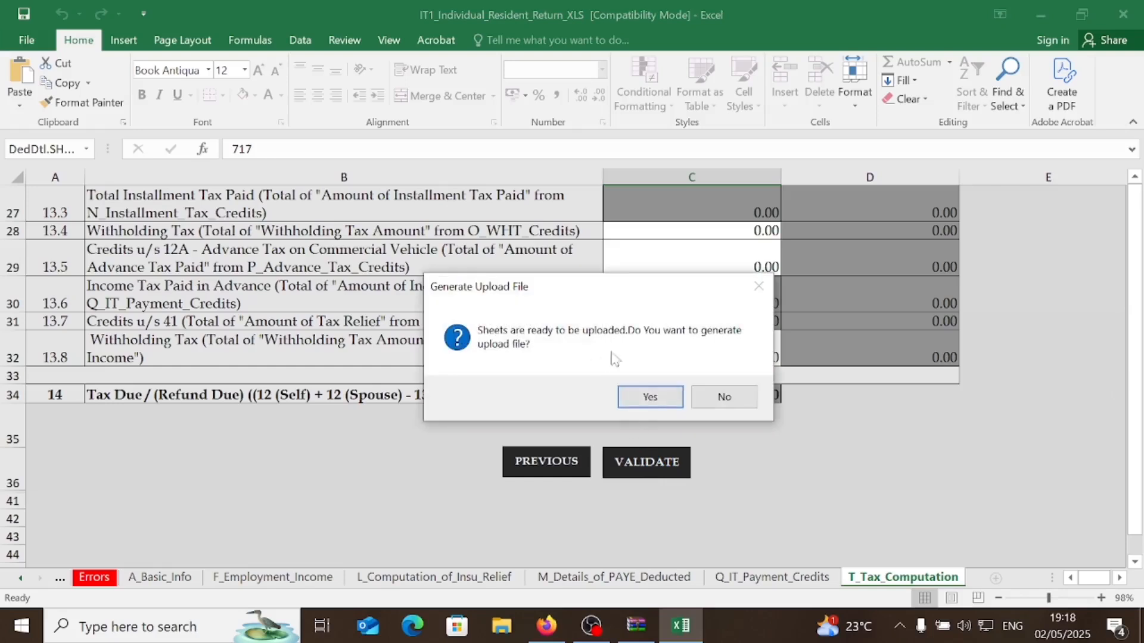
click(673, 396)
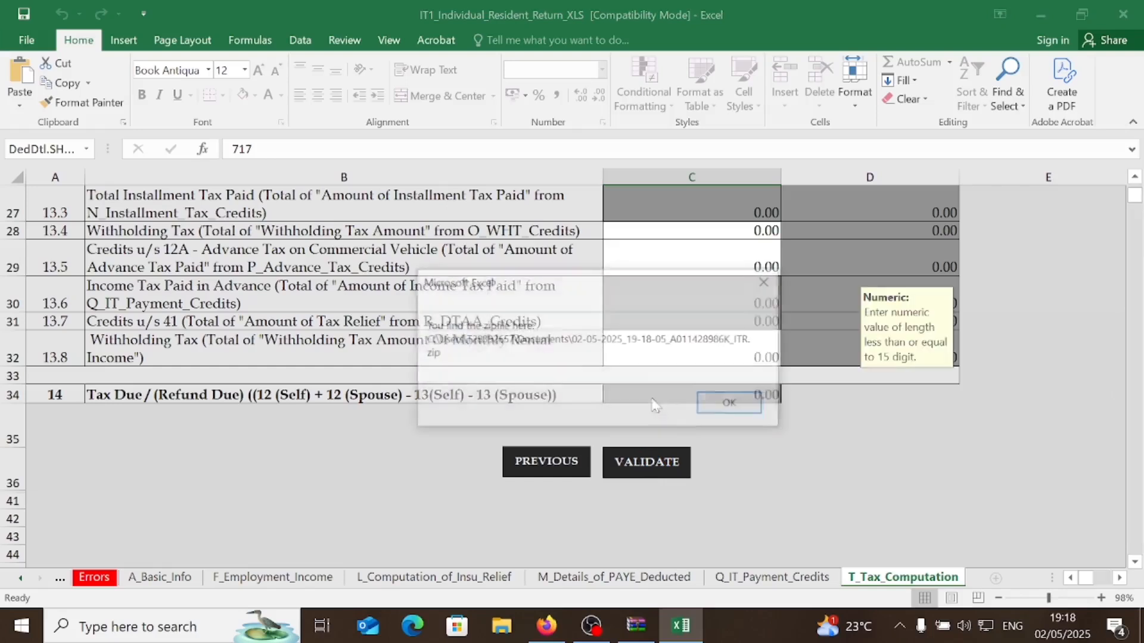
click(727, 406)
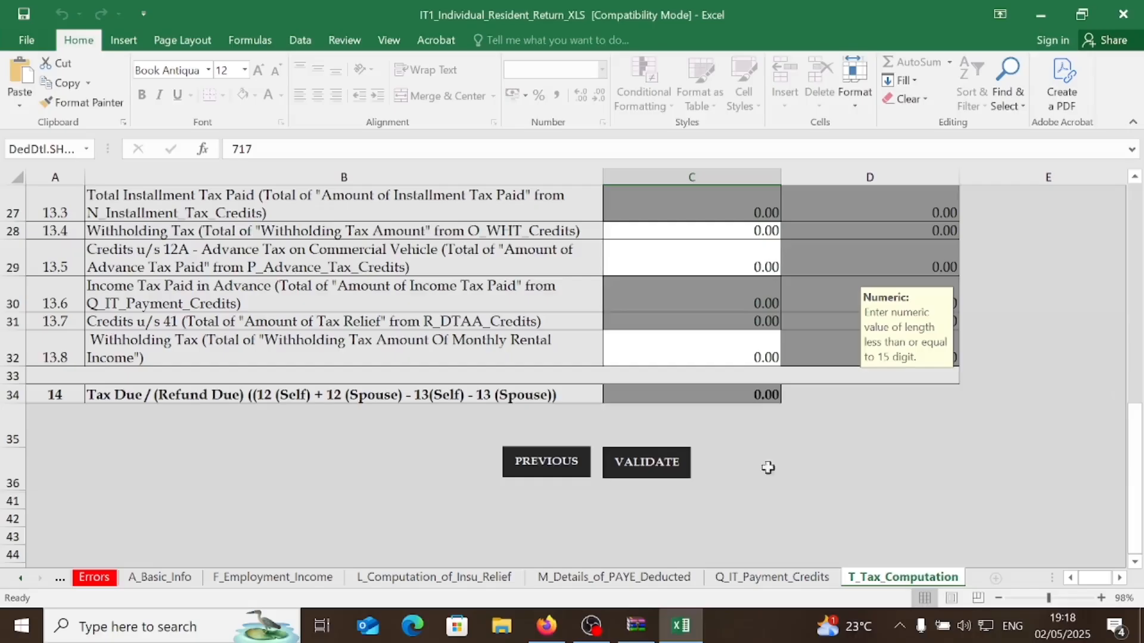
click(547, 625)
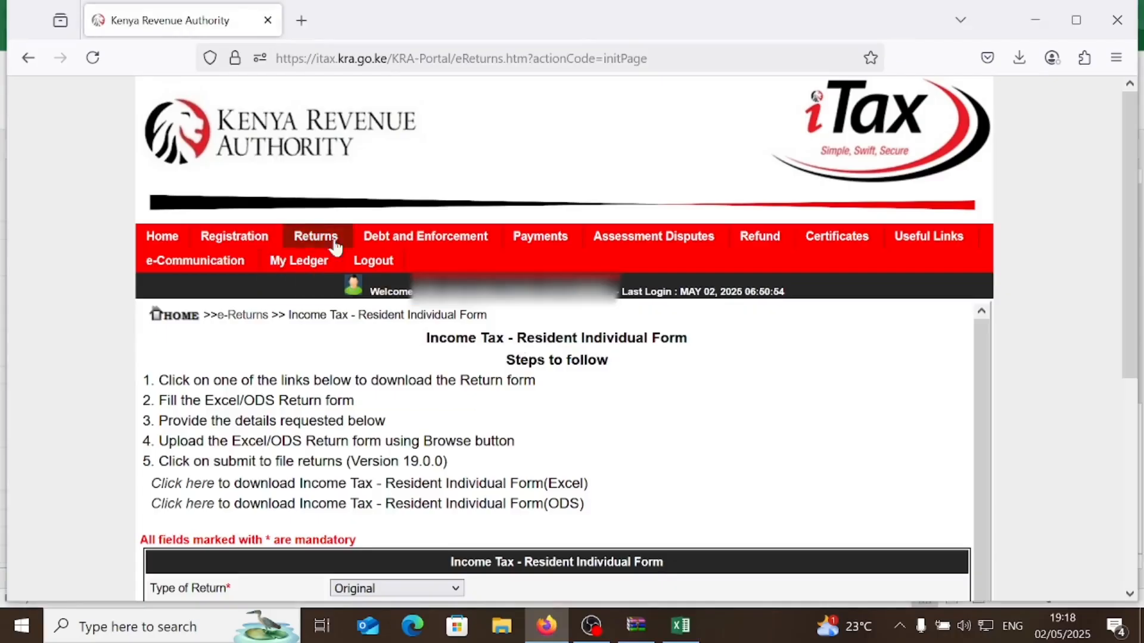
- Start filing a return for the Income Tax - Resident Individual obligation
mouse_move(315, 232)
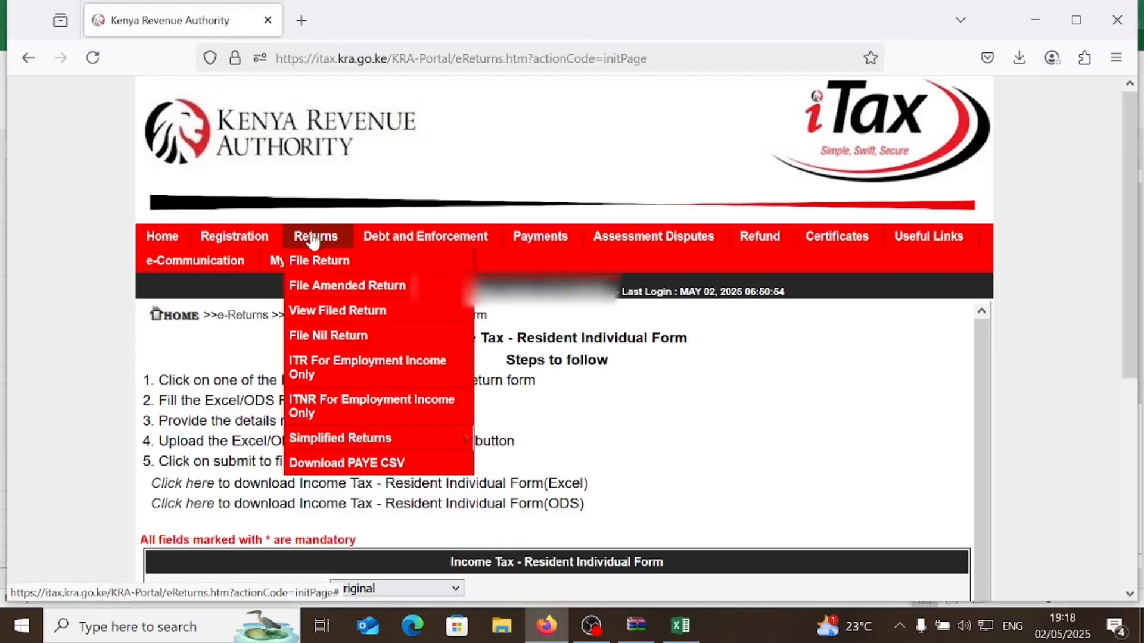
click(307, 260)
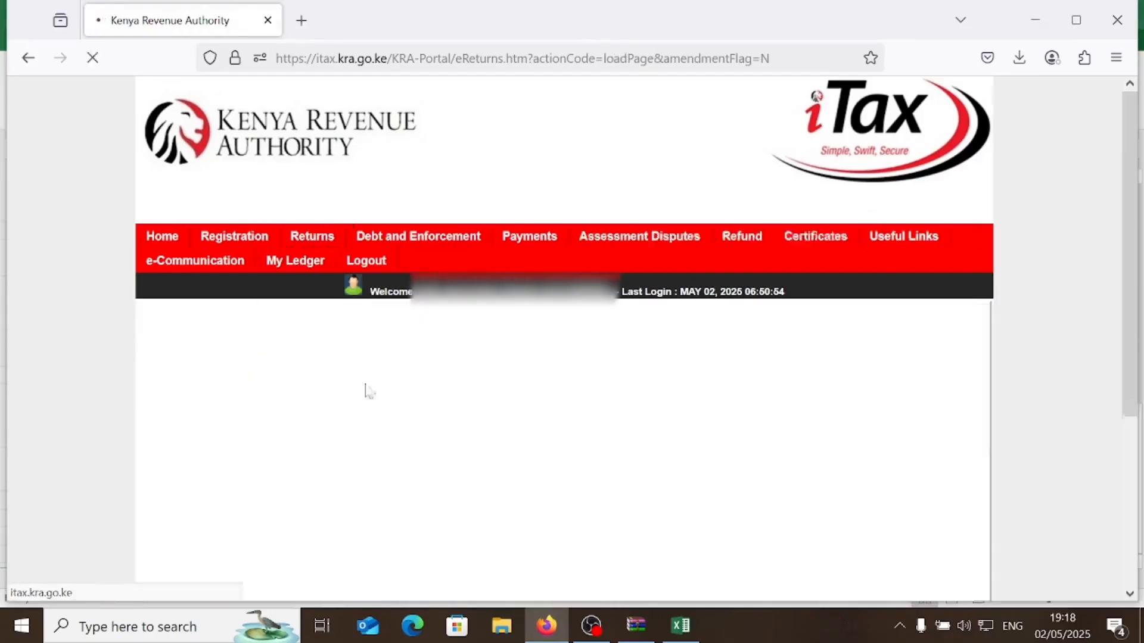
click(543, 440)
click(527, 480)
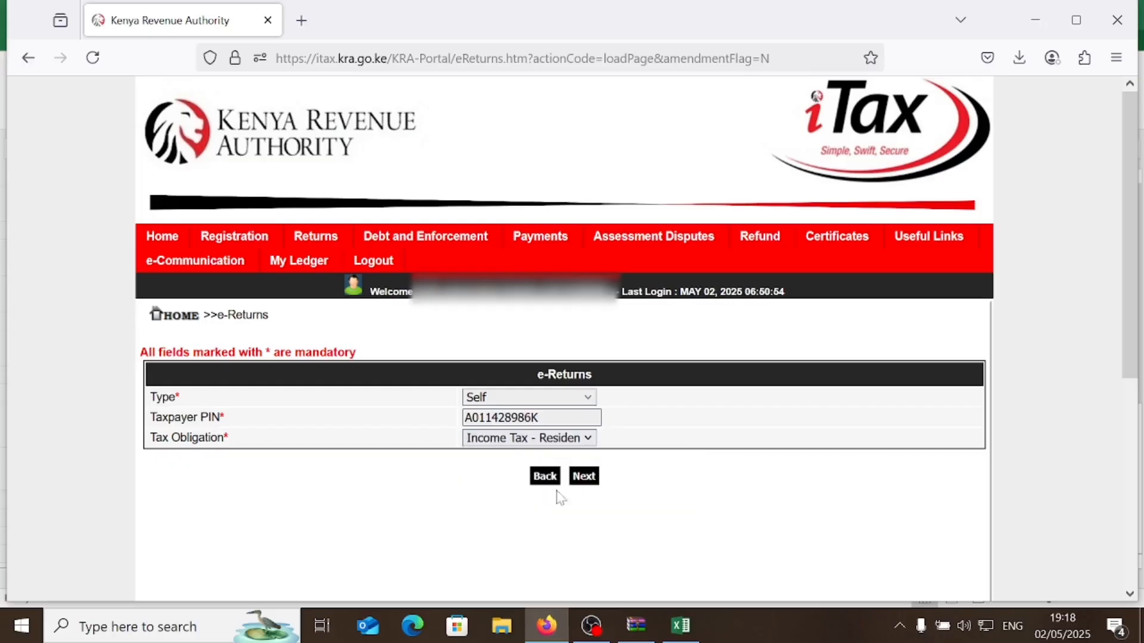
click(589, 477)
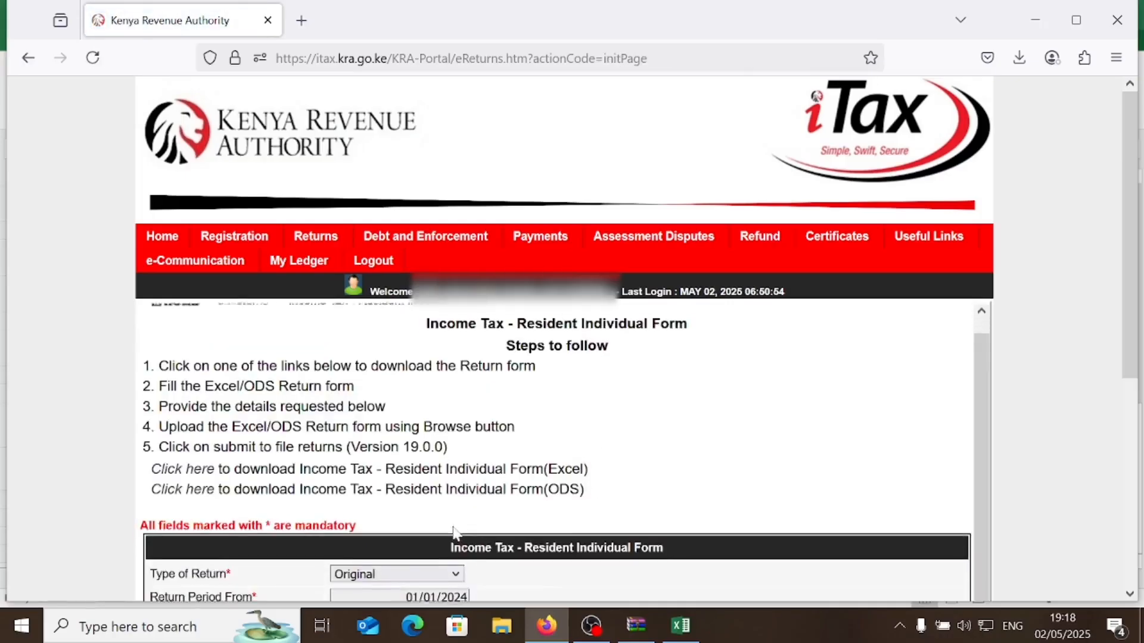
- Attach the newly generated ITR zip and accept the terms and conditions
scroll(492, 528, down, 3)
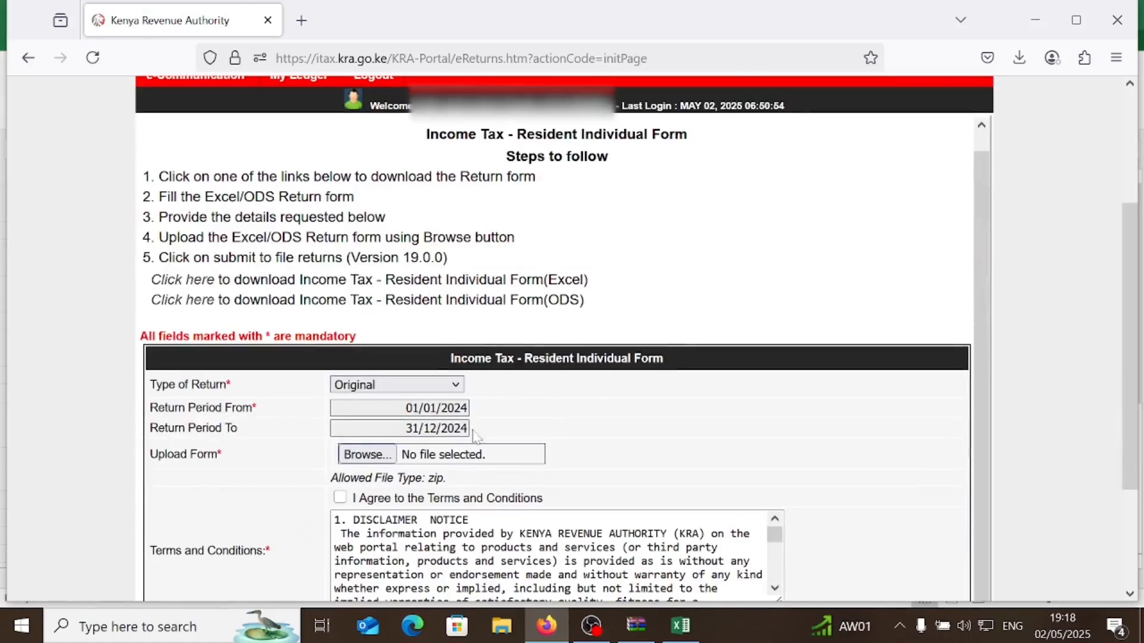
scroll(476, 437, down, 2)
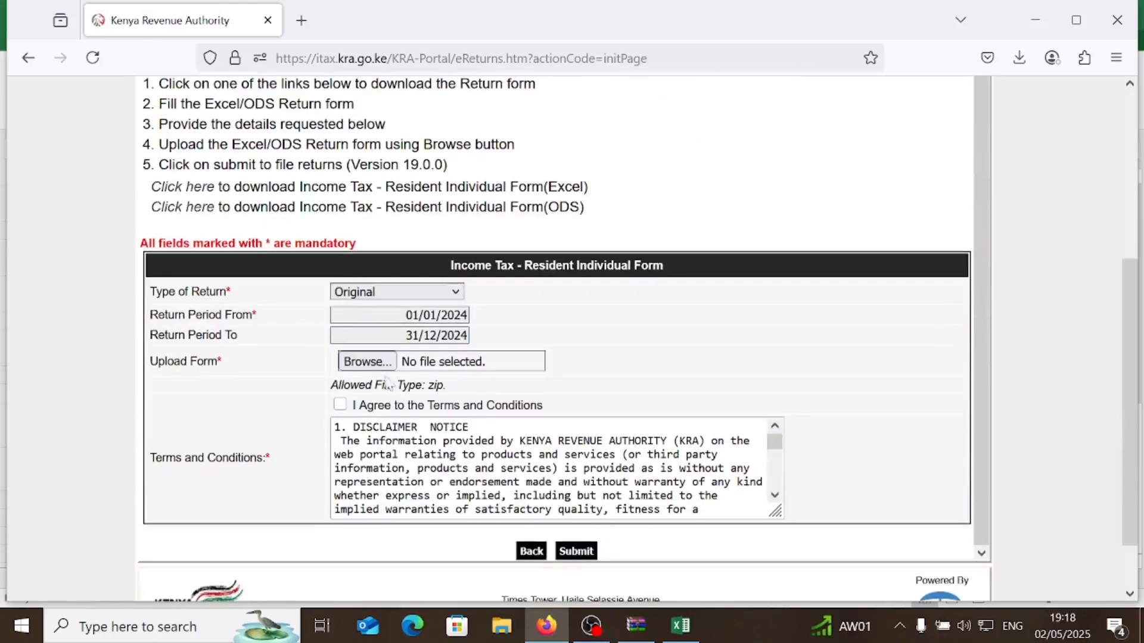
click(366, 361)
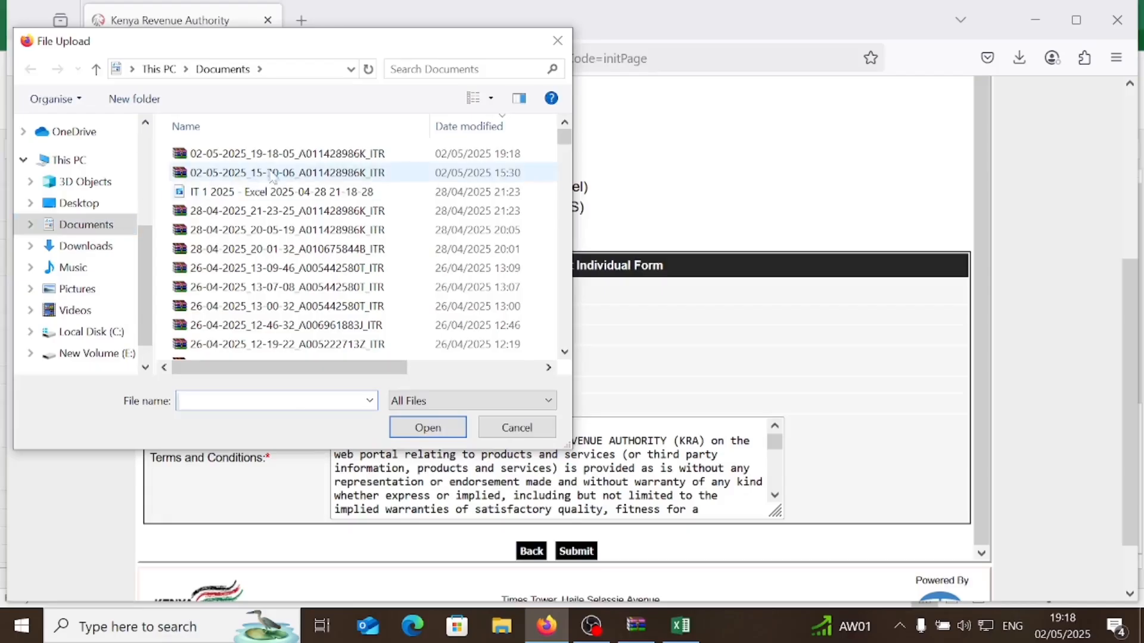
click(290, 155)
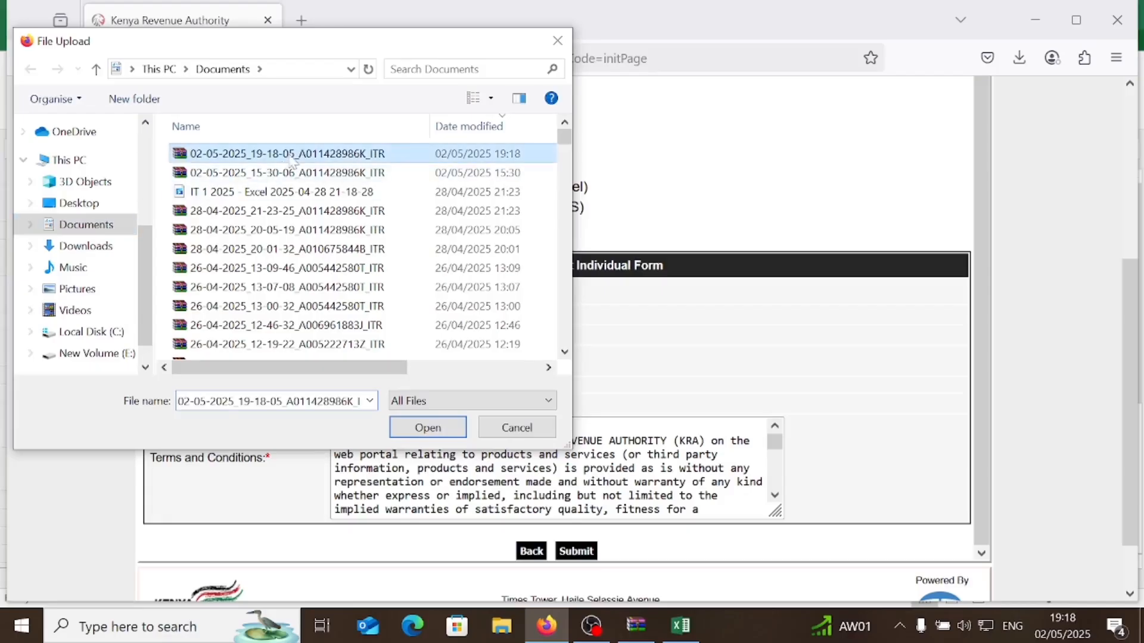
click(438, 433)
click(339, 406)
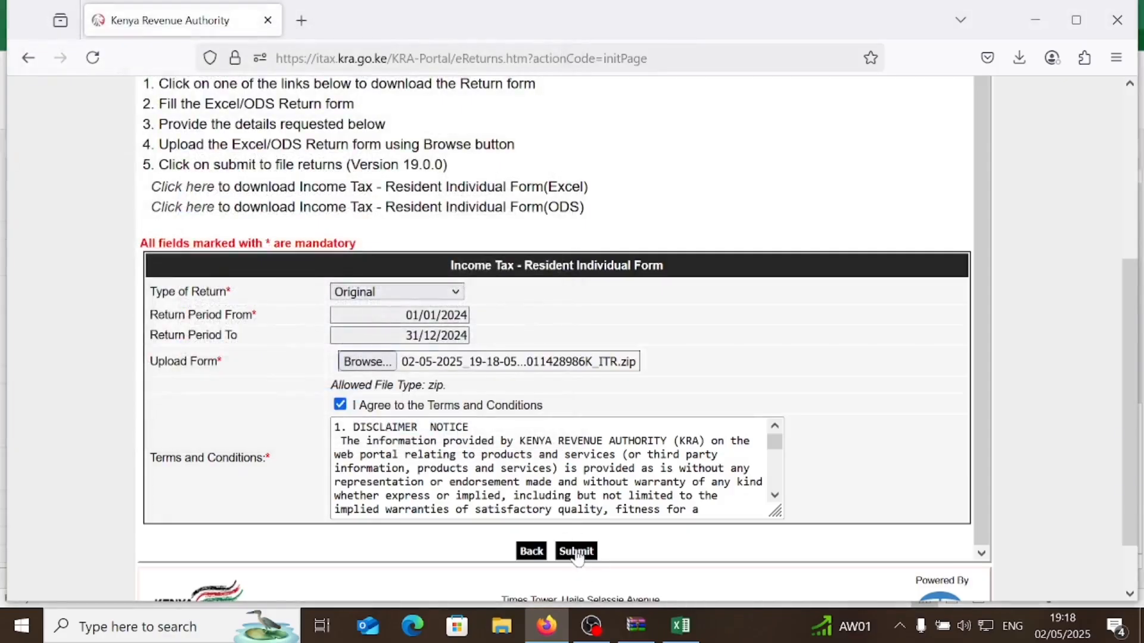